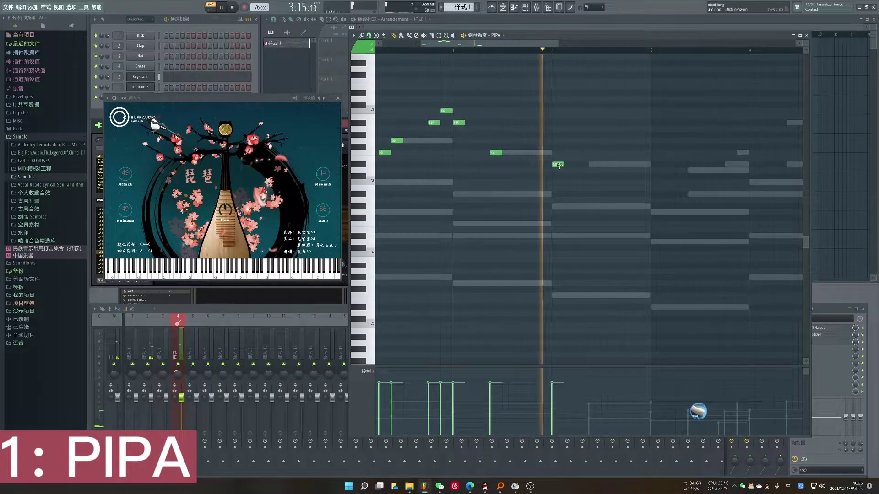
- Continue the pipa melody through bar 4 with C5, D#5, F5, A#5 and G#5, add G5 at bar 5, and play it back
{"action": "key", "text": "space"}
{"action": "left_click_drag", "start_coordinate": [576, 170], "coordinate": [598, 182]}
{"action": "left_click", "coordinate": [604, 164]}
{"action": "left_click", "coordinate": [627, 152]}
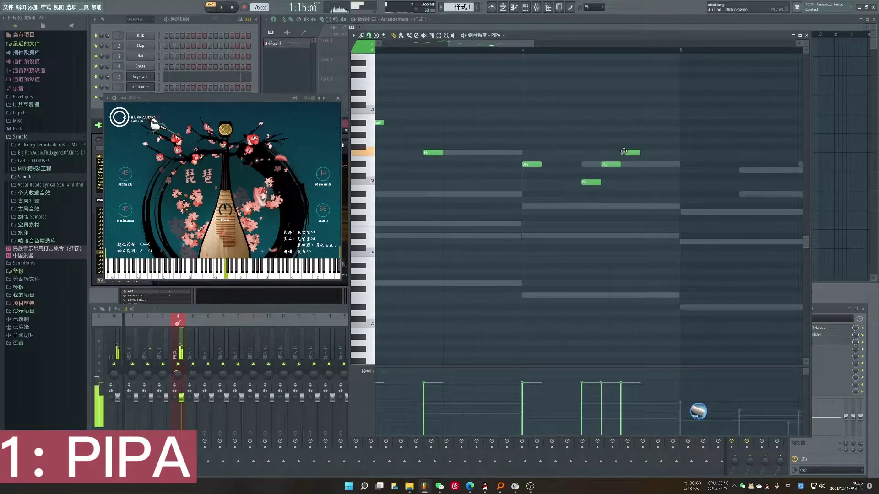
{"action": "left_click", "coordinate": [649, 130]}
{"action": "left_click_drag", "start_coordinate": [649, 129], "coordinate": [649, 124]}
{"action": "left_click", "coordinate": [667, 135]}
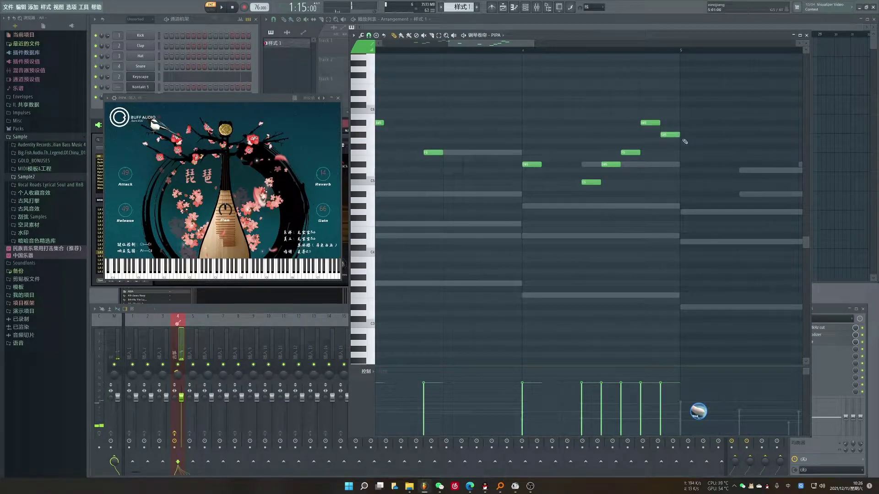
{"action": "left_click", "coordinate": [684, 141]}
{"action": "scroll", "coordinate": [555, 184], "scroll_direction": "down", "scroll_amount": 4}
{"action": "key", "text": "space"}
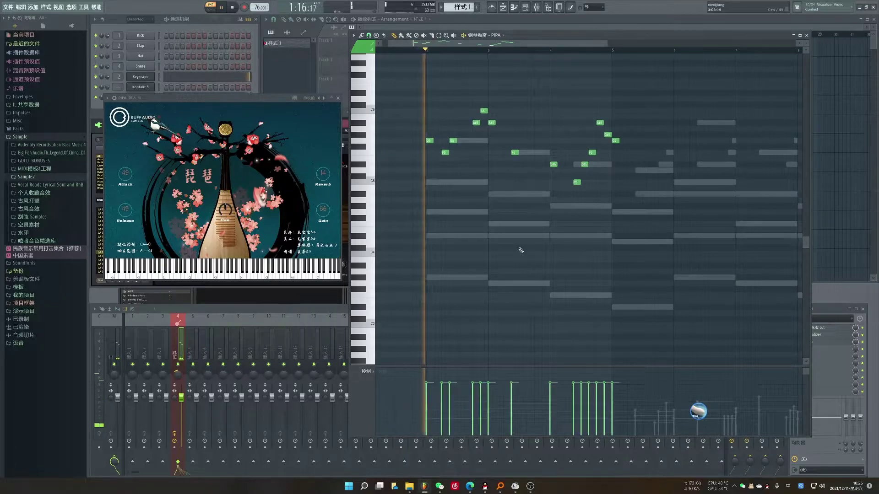
- Add low keyswitch notes C2 at the start of bar 2 and D2 at the start of bar 3, and audition them
{"action": "scroll", "coordinate": [522, 255], "scroll_direction": "down", "scroll_amount": 3}
{"action": "scroll", "coordinate": [485, 302], "scroll_direction": "down", "scroll_amount": 1}
{"action": "key", "text": "space"}
{"action": "left_click", "coordinate": [456, 325]}
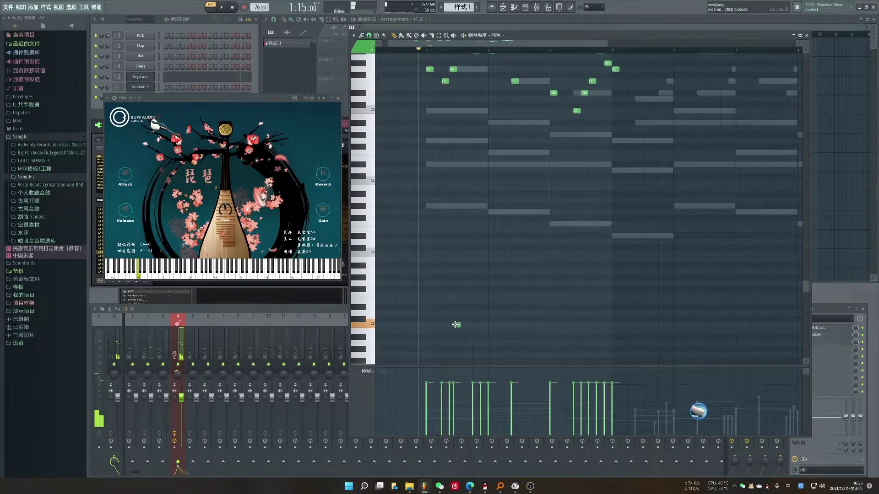
{"action": "left_click", "coordinate": [458, 313]}
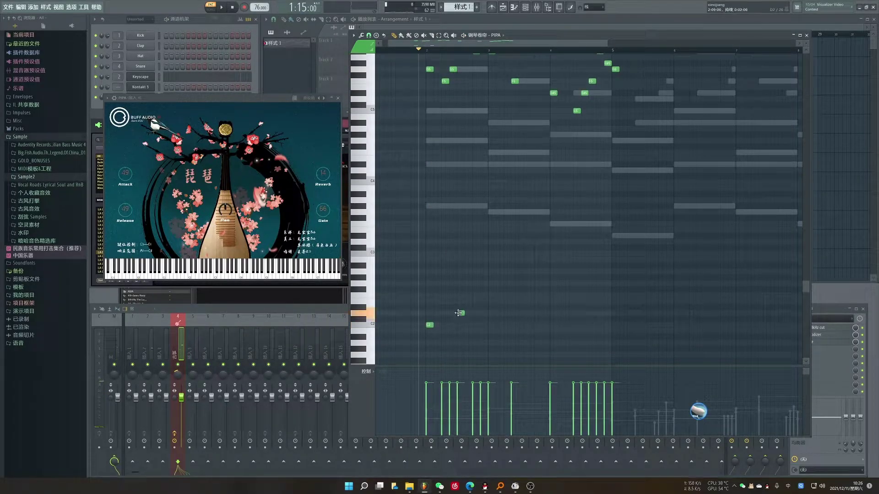
{"action": "left_click_drag", "start_coordinate": [458, 313], "coordinate": [490, 313]}
{"action": "key", "text": "space"}
{"action": "scroll", "coordinate": [496, 305], "scroll_direction": "up", "scroll_amount": 2}
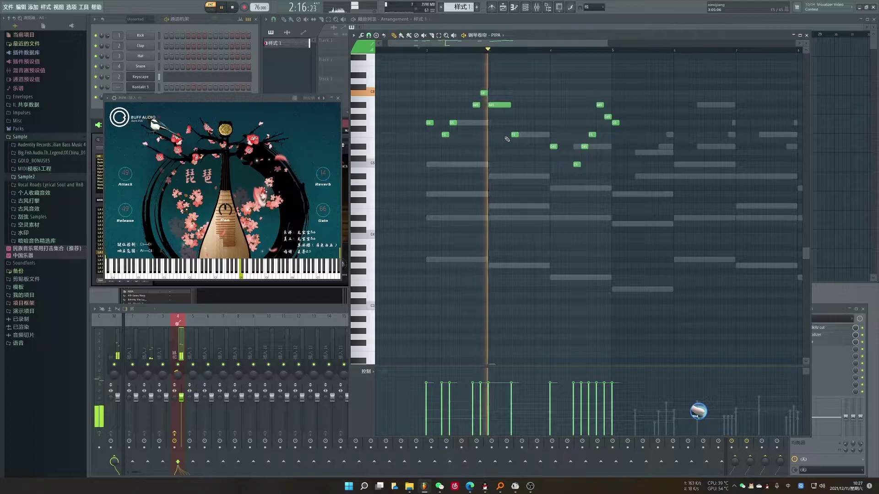
- Move the keyswitch note at the start of bar 3 to G2 and play the phrase
{"action": "scroll", "coordinate": [503, 329], "scroll_direction": "down", "scroll_amount": 2}
{"action": "key", "text": "space"}
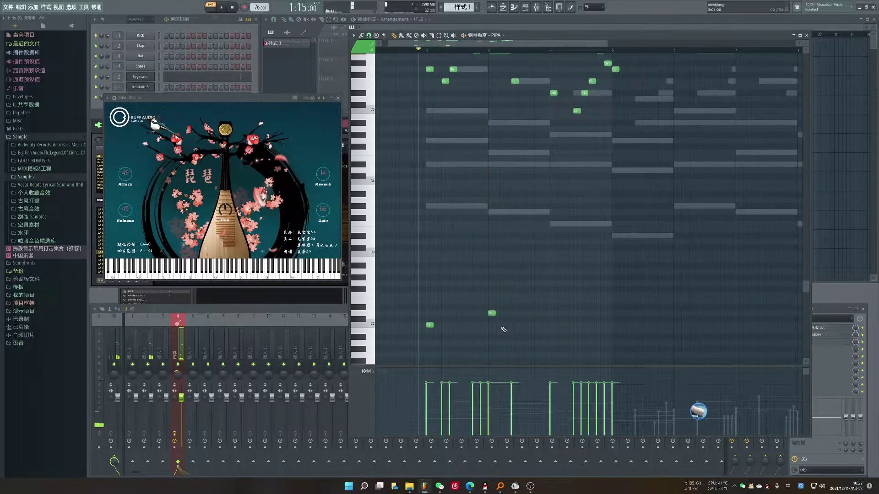
{"action": "left_click", "coordinate": [491, 306]}
{"action": "key", "text": "w"}
{"action": "key", "text": "super+space"}
{"action": "key", "text": "w"}
{"action": "left_click_drag", "start_coordinate": [491, 319], "coordinate": [493, 284]}
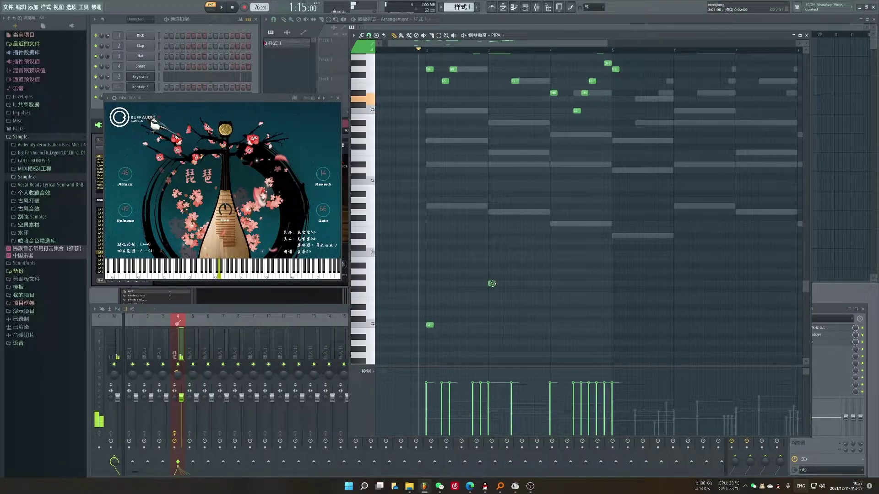
{"action": "key", "text": "space"}
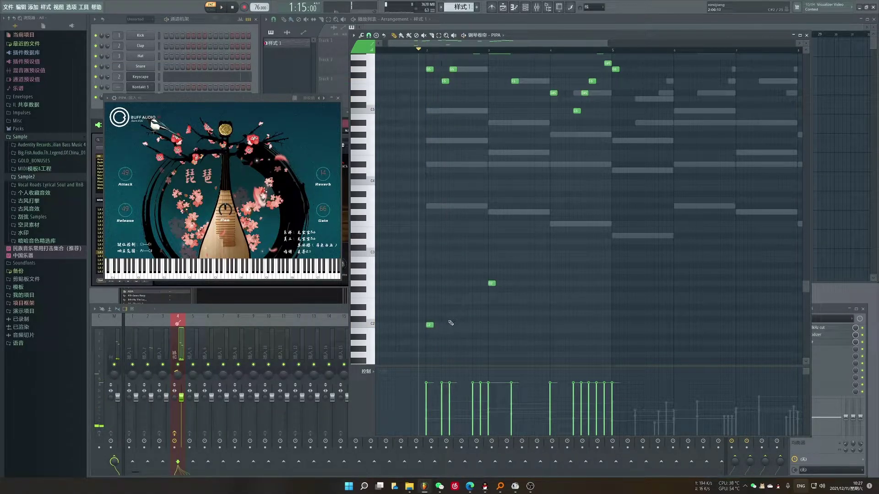
- Add further keyswitch notes under the melody: C#2 and C2 in bar 2, and C#2 under the F5 in bar 3
{"action": "left_click", "coordinate": [477, 325]}
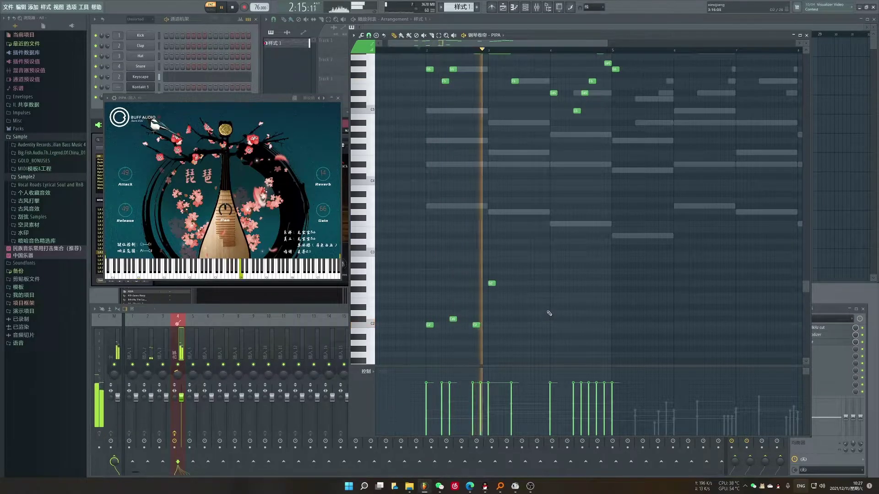
{"action": "scroll", "coordinate": [547, 310], "scroll_direction": "up", "scroll_amount": 1}
{"action": "left_click", "coordinate": [510, 325]}
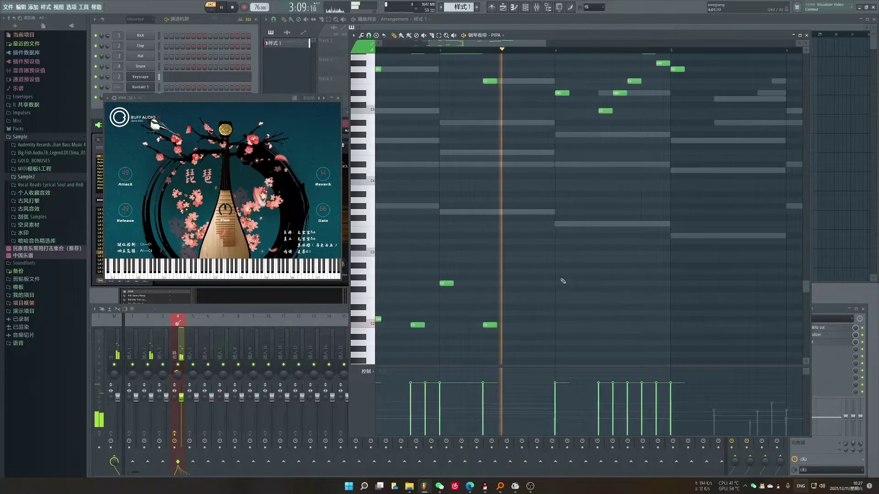
{"action": "key", "text": "space"}
{"action": "mouse_move", "coordinate": [513, 325]}
{"action": "left_mouse_down"}
{"action": "mouse_move", "coordinate": [513, 311]}
{"action": "mouse_move", "coordinate": [527, 325]}
{"action": "left_mouse_up"}
{"action": "key", "text": "space"}
- Add keyswitches C2 at bar 4 and G2 at bar 5, and lengthen the G5 melody note at bar 5
{"action": "left_click", "coordinate": [556, 325]}
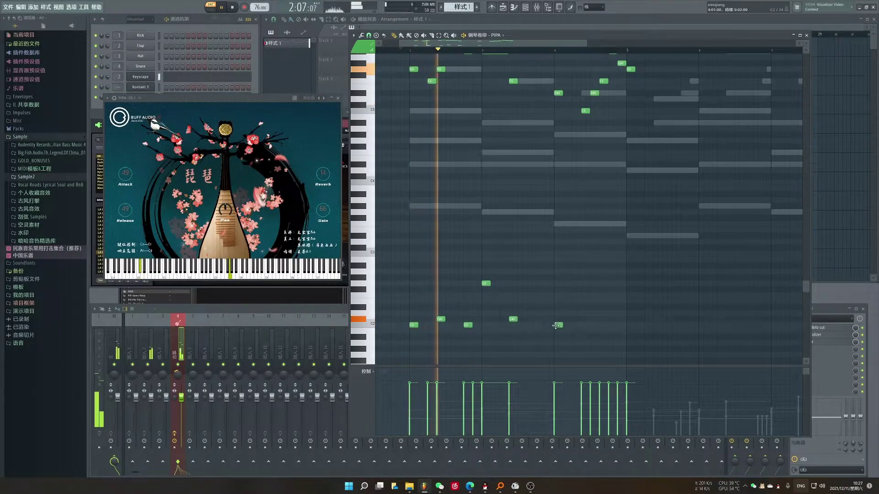
{"action": "scroll", "coordinate": [643, 321], "scroll_direction": "up", "scroll_amount": 1}
{"action": "left_click", "coordinate": [631, 301]}
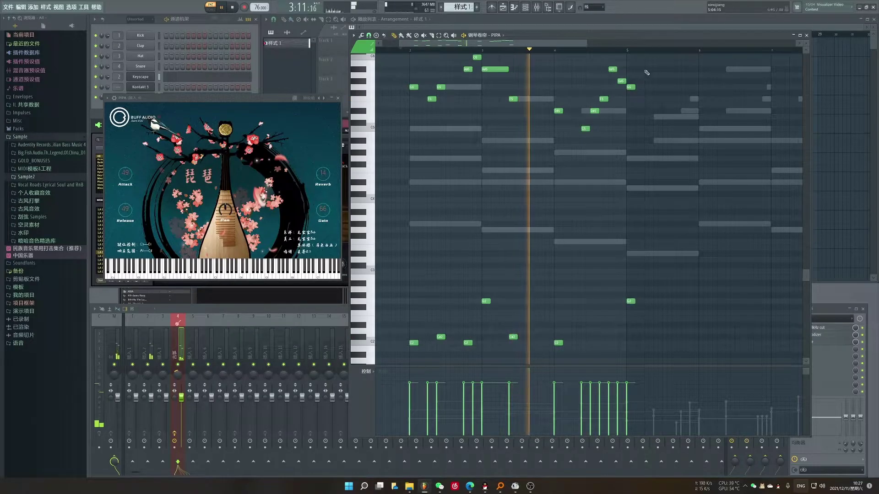
{"action": "left_click_drag", "start_coordinate": [634, 87], "coordinate": [675, 87]}
{"action": "scroll", "coordinate": [563, 192], "scroll_direction": "down", "scroll_amount": 1}
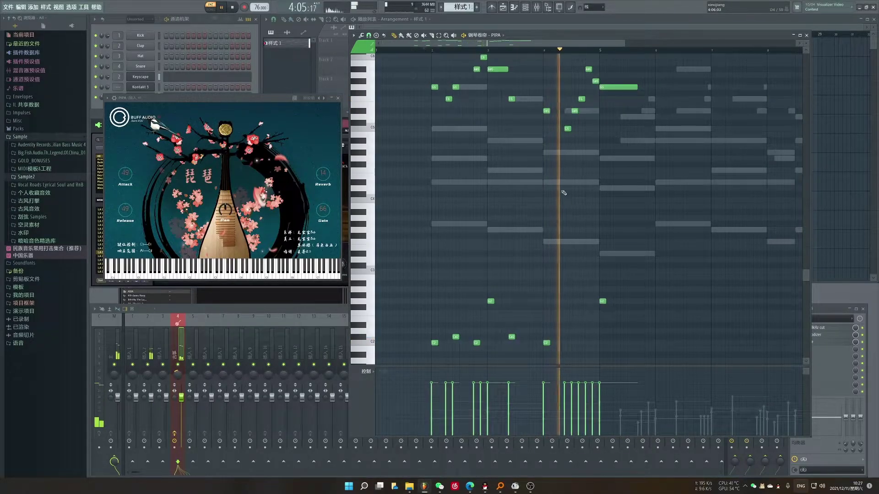
{"action": "scroll", "coordinate": [576, 195], "scroll_direction": "down", "scroll_amount": 1}
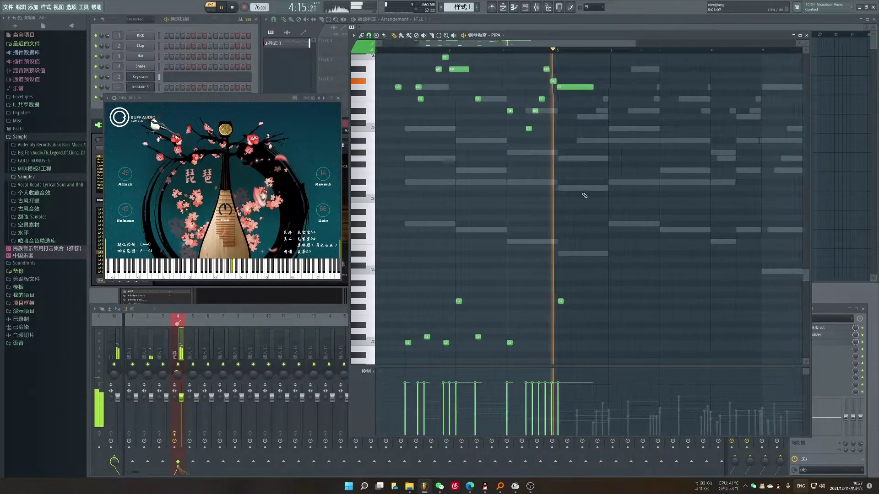
- Add an A#5 melody note late in bar 5 and a C2 keyswitch just before it
{"action": "scroll", "coordinate": [586, 196], "scroll_direction": "up", "scroll_amount": 2}
{"action": "key", "text": "space"}
{"action": "left_click", "coordinate": [608, 105]}
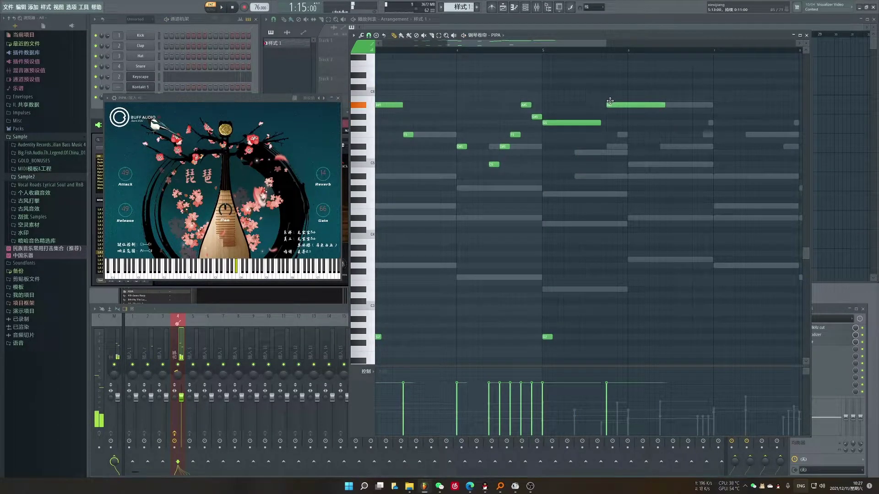
{"action": "scroll", "coordinate": [618, 184], "scroll_direction": "down", "scroll_amount": 2}
{"action": "scroll", "coordinate": [616, 186], "scroll_direction": "down", "scroll_amount": 1}
{"action": "left_click", "coordinate": [597, 324]}
{"action": "scroll", "coordinate": [648, 219], "scroll_direction": "up", "scroll_amount": 3}
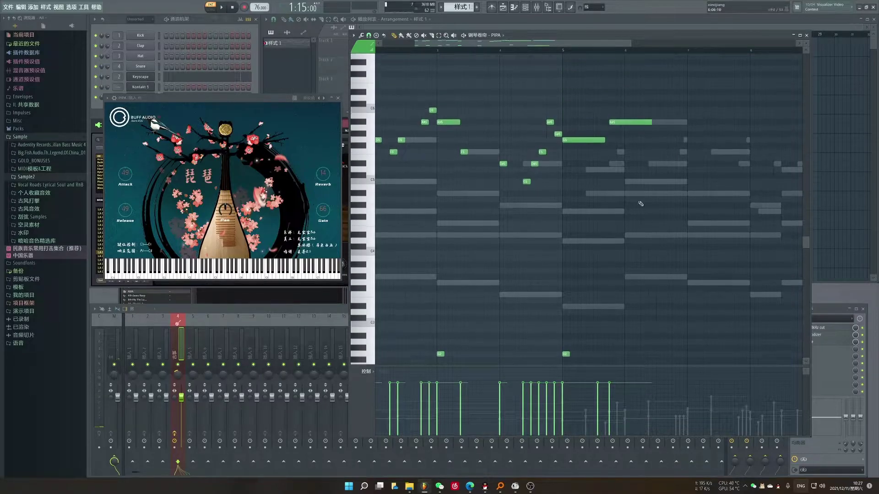
- Rework the phrase leading into bar 6 as short C6, A#5 and C6 notes followed by a long G6
{"action": "left_click_drag", "start_coordinate": [624, 120], "coordinate": [624, 111]}
{"action": "left_click", "coordinate": [618, 123]}
{"action": "left_click", "coordinate": [640, 110]}
{"action": "left_click_drag", "start_coordinate": [649, 81], "coordinate": [658, 67]}
{"action": "left_click_drag", "start_coordinate": [617, 90], "coordinate": [629, 128]}
- Add keyswitches C#2 at the start of bar 6 and G2 under the long G6
{"action": "scroll", "coordinate": [644, 164], "scroll_direction": "down", "scroll_amount": 3}
{"action": "left_click", "coordinate": [630, 342]}
{"action": "left_click", "coordinate": [638, 331]}
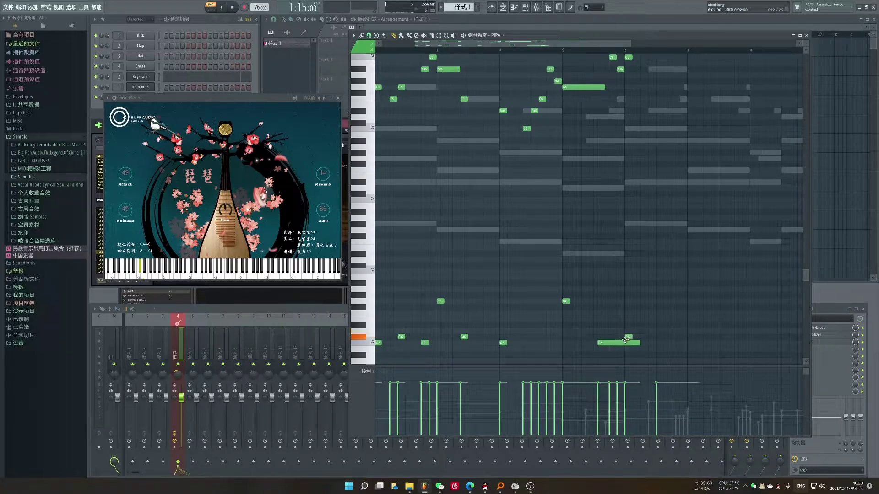
{"action": "key", "text": "space"}
{"action": "left_click", "coordinate": [659, 301]}
- Add a long F6 at the start of bar 7 and trim the preceding G6 to end where it begins
{"action": "scroll", "coordinate": [660, 299], "scroll_direction": "up", "scroll_amount": 4}
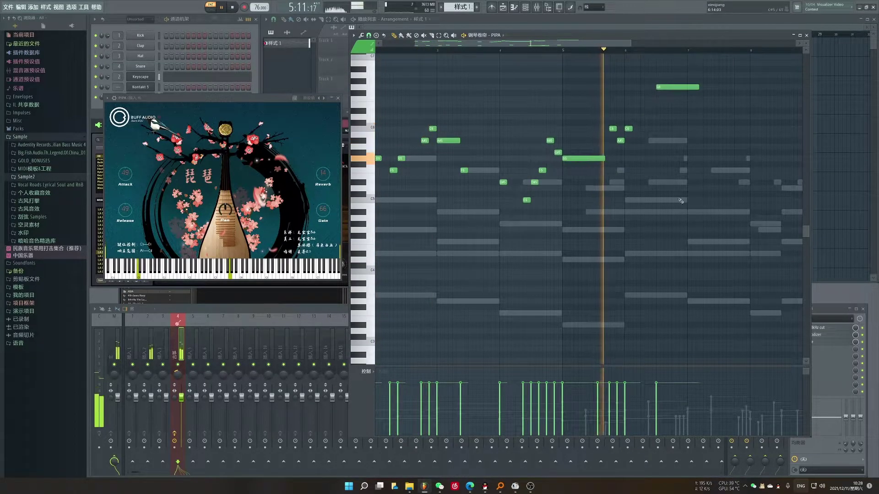
{"action": "scroll", "coordinate": [665, 217], "scroll_direction": "up", "scroll_amount": 3}
{"action": "scroll", "coordinate": [608, 94], "scroll_direction": "down", "scroll_amount": 3}
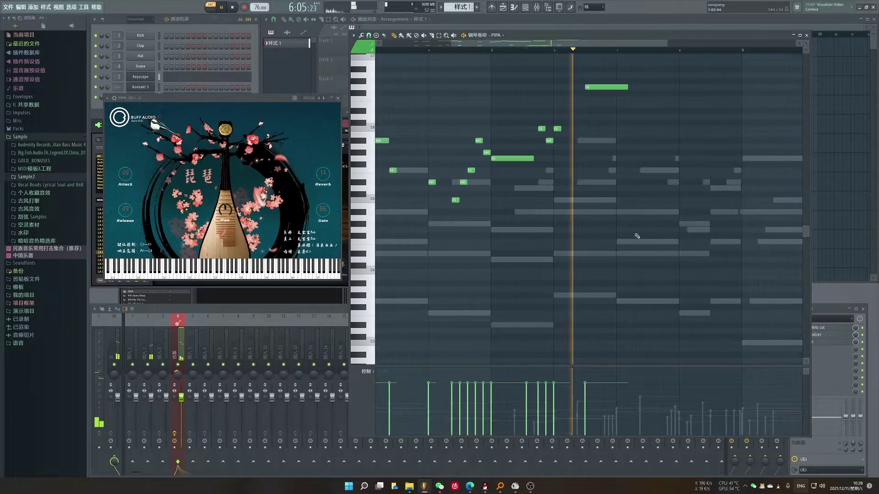
{"action": "scroll", "coordinate": [655, 147], "scroll_direction": "up", "scroll_amount": 2}
{"action": "left_click", "coordinate": [594, 99]}
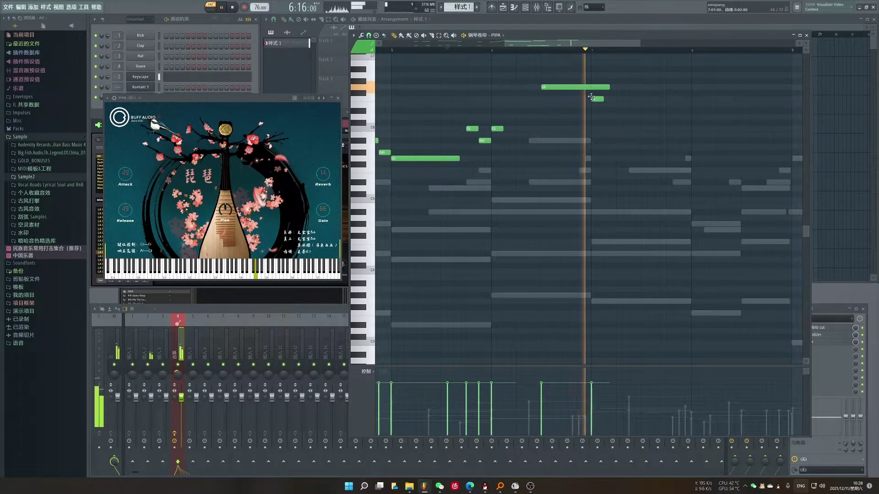
{"action": "scroll", "coordinate": [633, 125], "scroll_direction": "up", "scroll_amount": 1}
{"action": "key", "text": "space"}
{"action": "scroll", "coordinate": [614, 120], "scroll_direction": "up", "scroll_amount": 1}
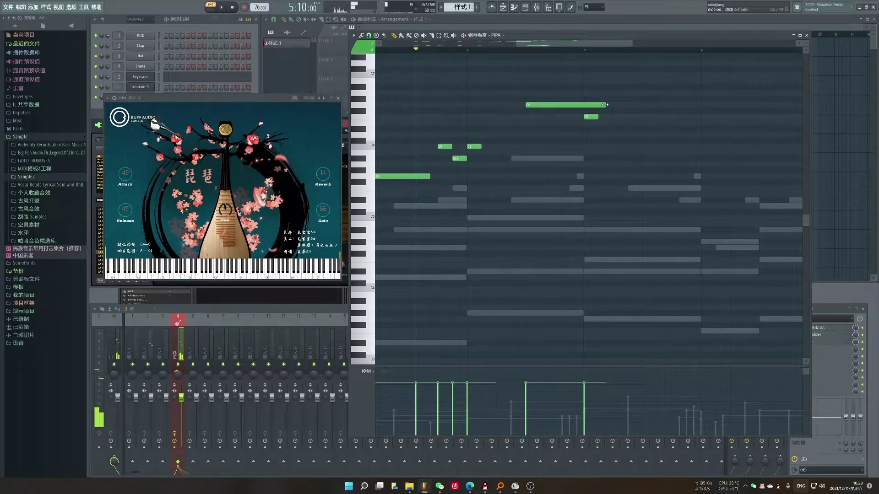
{"action": "key", "text": "space"}
{"action": "left_click_drag", "start_coordinate": [536, 105], "coordinate": [521, 105]}
{"action": "left_click_drag", "start_coordinate": [575, 107], "coordinate": [682, 144]}
- Shorten the G2 keyswitch note in bar 6 and play the phrase back
{"action": "scroll", "coordinate": [666, 192], "scroll_direction": "down", "scroll_amount": 2}
{"action": "scroll", "coordinate": [665, 231], "scroll_direction": "down", "scroll_amount": 3}
{"action": "key", "text": "space"}
{"action": "left_click_drag", "start_coordinate": [593, 337], "coordinate": [584, 337]}
{"action": "key", "text": "space"}
{"action": "scroll", "coordinate": [620, 274], "scroll_direction": "up", "scroll_amount": 3}
{"action": "scroll", "coordinate": [574, 265], "scroll_direction": "down", "scroll_amount": 2}
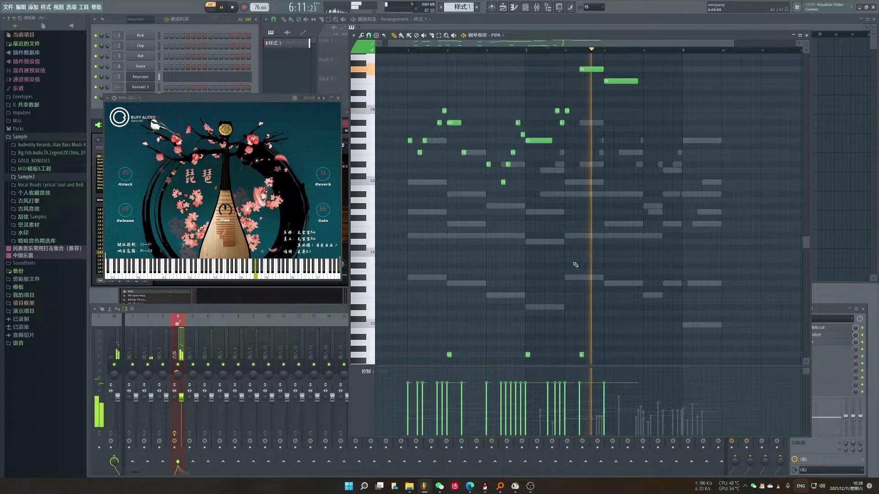
{"action": "scroll", "coordinate": [695, 231], "scroll_direction": "up", "scroll_amount": 2}
{"action": "scroll", "coordinate": [671, 235], "scroll_direction": "up", "scroll_amount": 1}
{"action": "scroll", "coordinate": [670, 235], "scroll_direction": "up", "scroll_amount": 1}
{"action": "scroll", "coordinate": [595, 206], "scroll_direction": "down", "scroll_amount": 4}
- Add D6 at the end of bar 7 and D#6 at the start of bar 8, with a C2 keyswitch under the D6
{"action": "key", "text": "space"}
{"action": "mouse_move", "coordinate": [605, 101]}
{"action": "left_mouse_down"}
{"action": "mouse_move", "coordinate": [593, 86]}
{"action": "mouse_move", "coordinate": [604, 76]}
{"action": "left_mouse_up"}
{"action": "scroll", "coordinate": [618, 296], "scroll_direction": "down", "scroll_amount": 3}
{"action": "left_click_drag", "start_coordinate": [588, 319], "coordinate": [593, 332]}
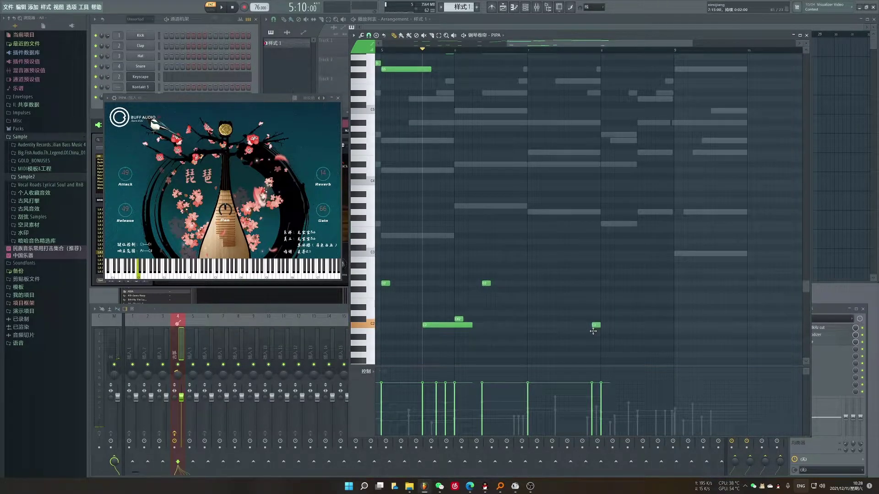
- Continue the melody through bar 8 with F6, D#6, D6, C6 and A#5, ending on a long C6 at bar 9
{"action": "scroll", "coordinate": [668, 215], "scroll_direction": "up", "scroll_amount": 4}
{"action": "scroll", "coordinate": [668, 216], "scroll_direction": "up", "scroll_amount": 2}
{"action": "left_click_drag", "start_coordinate": [599, 94], "coordinate": [594, 100]}
{"action": "left_click", "coordinate": [607, 110]}
{"action": "left_click", "coordinate": [621, 117]}
{"action": "left_click", "coordinate": [651, 128]}
{"action": "left_click", "coordinate": [666, 134]}
{"action": "left_click_drag", "start_coordinate": [670, 134], "coordinate": [773, 131]}
{"action": "left_click", "coordinate": [681, 129]}
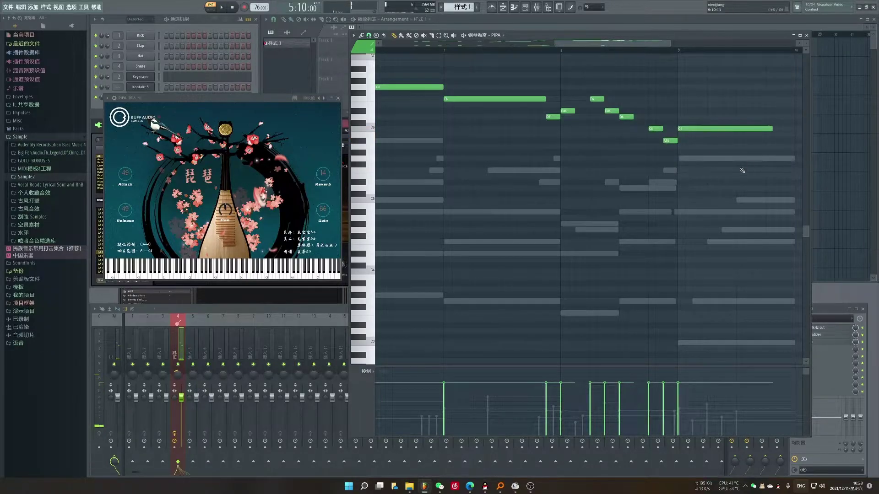
- Add keyswitches C#2 at the start of bar 8, C2 later in bar 8, and G2 at bar 9
{"action": "scroll", "coordinate": [669, 215], "scroll_direction": "down", "scroll_amount": 7}
{"action": "key", "text": "space"}
{"action": "left_click", "coordinate": [611, 283]}
{"action": "left_click_drag", "start_coordinate": [624, 283], "coordinate": [628, 283]}
{"action": "left_click", "coordinate": [637, 290]}
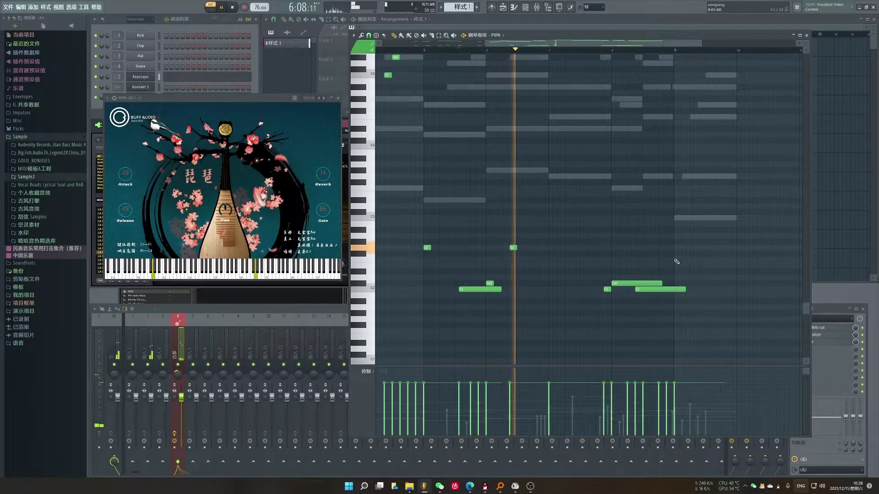
{"action": "left_click", "coordinate": [677, 247]}
- Listen to the pipa part through the long closing note in bar 9, and stop playback
{"action": "scroll", "coordinate": [517, 220], "scroll_direction": "down", "scroll_amount": 2}
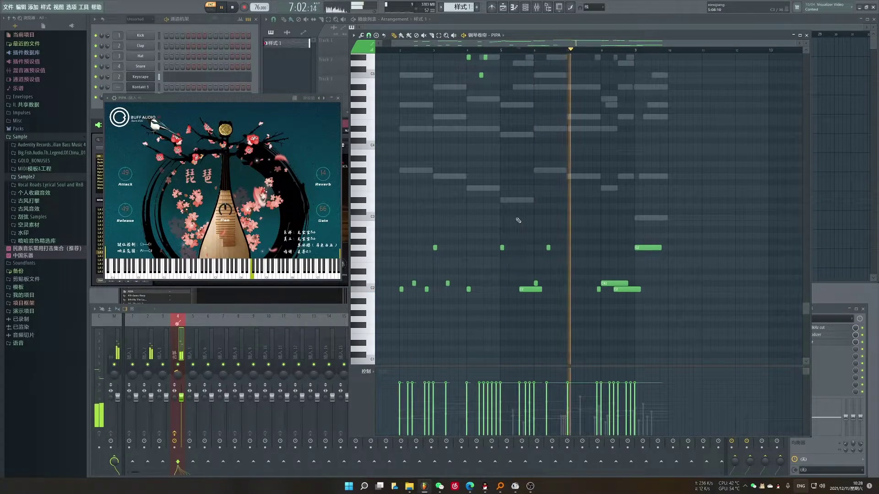
{"action": "scroll", "coordinate": [595, 226], "scroll_direction": "up", "scroll_amount": 3}
{"action": "scroll", "coordinate": [595, 226], "scroll_direction": "up", "scroll_amount": 3}
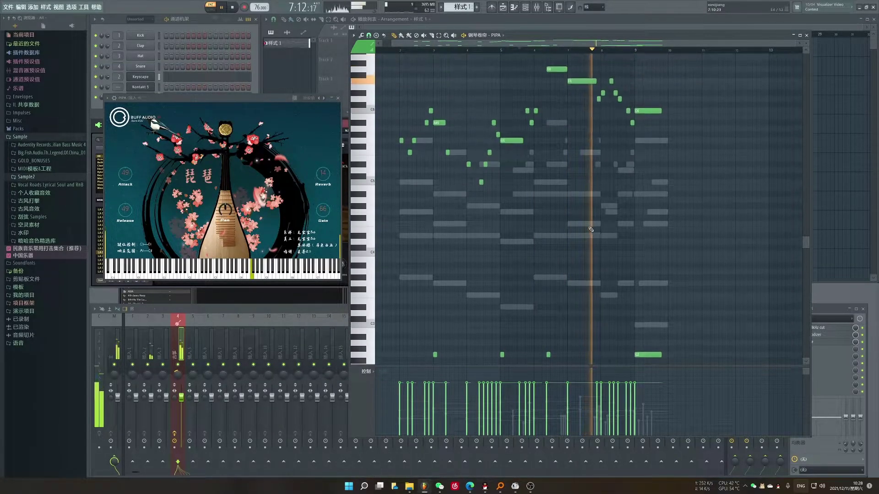
{"action": "scroll", "coordinate": [694, 263], "scroll_direction": "up", "scroll_amount": 3}
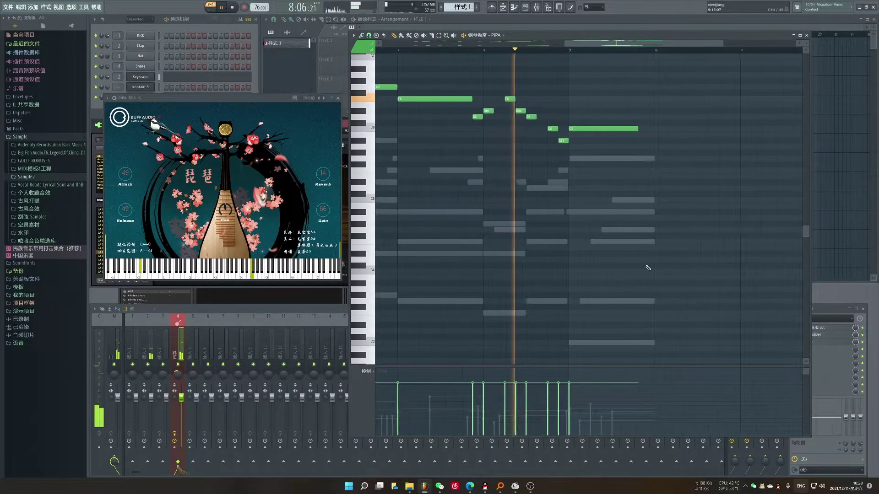
{"action": "scroll", "coordinate": [671, 282], "scroll_direction": "up", "scroll_amount": 2}
{"action": "scroll", "coordinate": [671, 281], "scroll_direction": "up", "scroll_amount": 2}
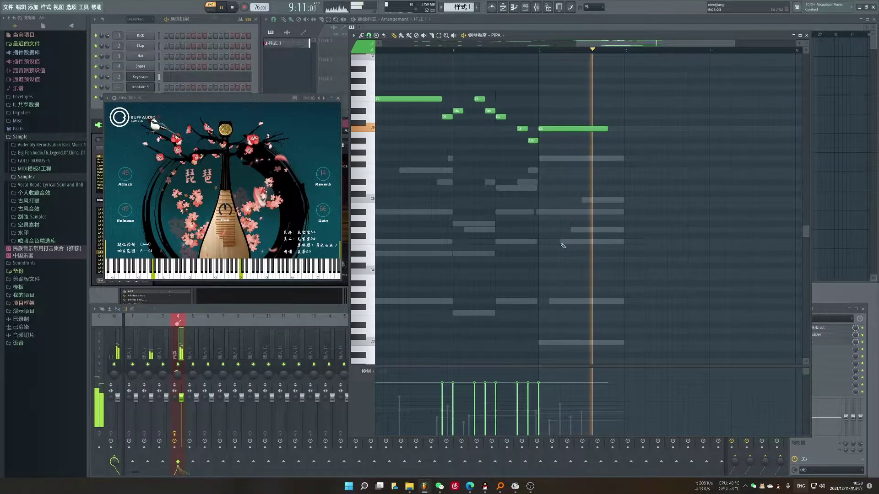
{"action": "scroll", "coordinate": [390, 242], "scroll_direction": "down", "scroll_amount": 2}
{"action": "key", "text": "space"}
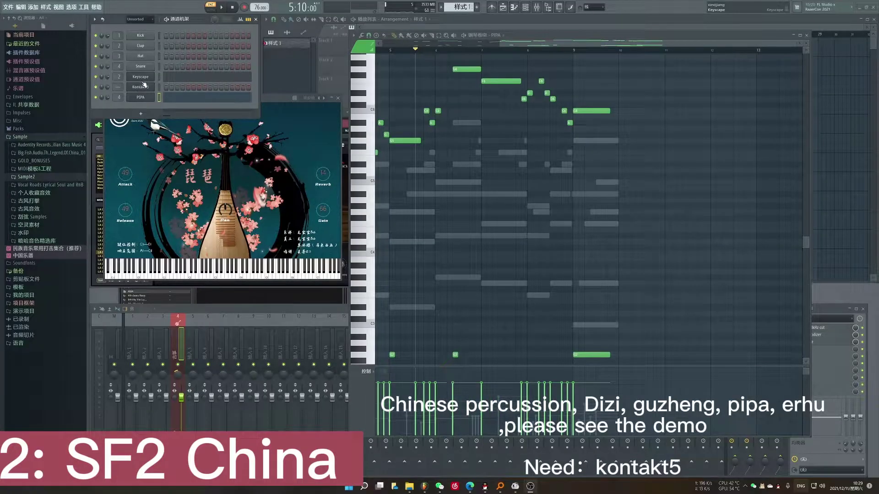
- Open the Kontakt 5 instrument, browse to the Chinese sample library folder, and audition a sound on its keyboard
{"action": "left_click", "coordinate": [147, 87]}
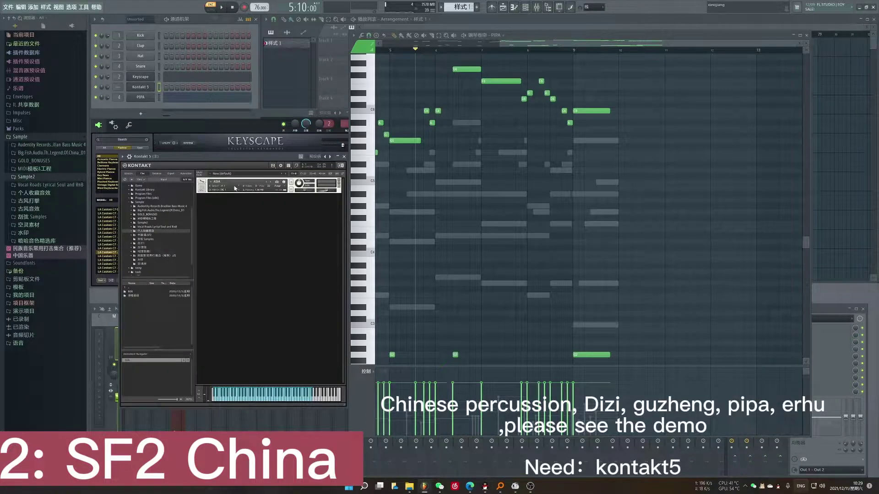
{"action": "left_click", "coordinate": [144, 235]}
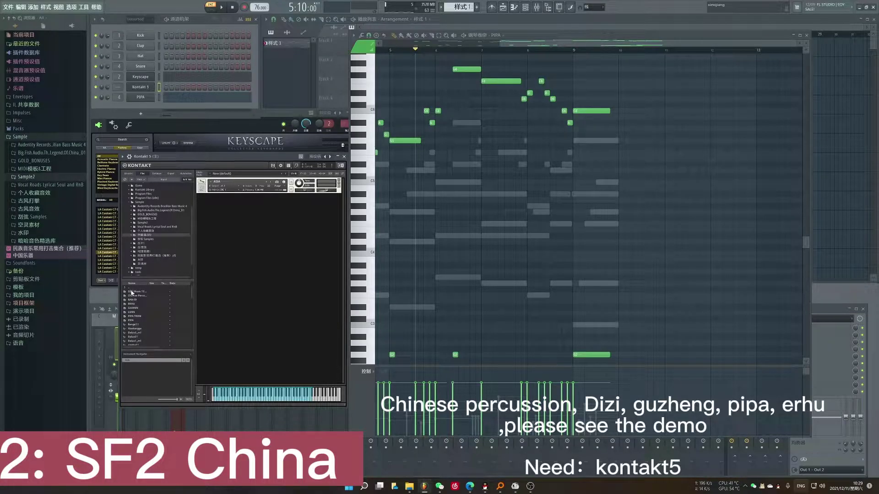
{"action": "left_click_drag", "start_coordinate": [240, 191], "coordinate": [241, 193]}
{"action": "left_click", "coordinate": [275, 402]}
- Load the Chinese Percussion patch into Kontakt and audition it
{"action": "left_click_drag", "start_coordinate": [136, 295], "coordinate": [231, 222]}
{"action": "left_click_drag", "start_coordinate": [247, 187], "coordinate": [247, 188]}
{"action": "left_click", "coordinate": [272, 401]}
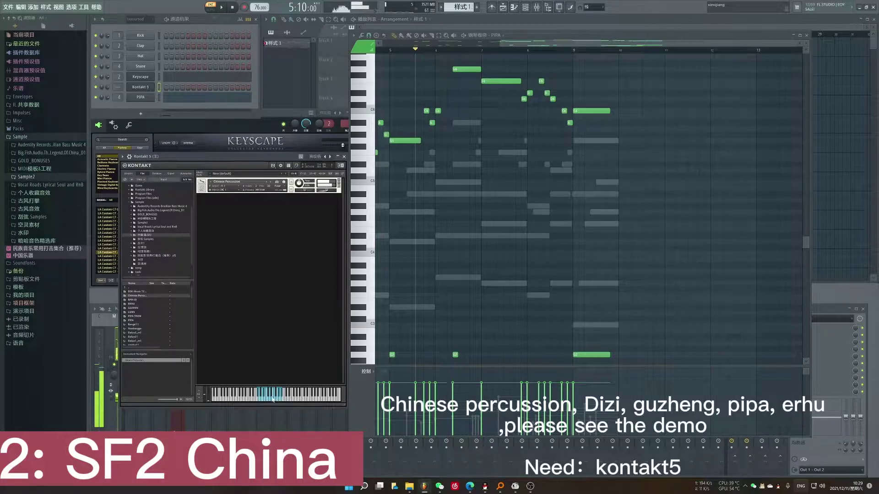
- Load the BAN-HU patch into Kontakt in place of Chinese Percussion and audition several notes across its keyboard
{"action": "left_click_drag", "start_coordinate": [133, 300], "coordinate": [229, 240]}
{"action": "left_click_drag", "start_coordinate": [250, 188], "coordinate": [250, 188]}
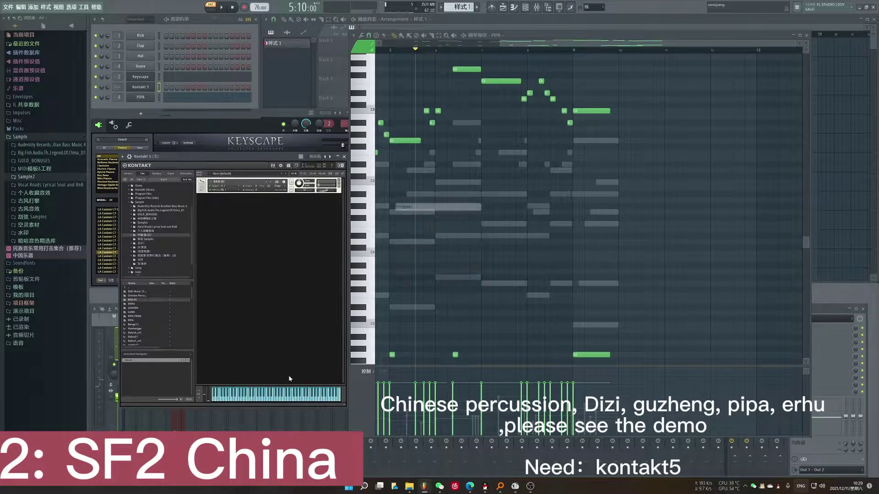
{"action": "left_click", "coordinate": [256, 391]}
{"action": "left_click", "coordinate": [281, 398]}
{"action": "left_click", "coordinate": [291, 393]}
{"action": "left_click", "coordinate": [310, 395]}
- Replace the loaded instrument with the ERHU patch and then the GUZHEN patch, auditioning each one
{"action": "left_click_drag", "start_coordinate": [132, 303], "coordinate": [216, 239]}
{"action": "left_click_drag", "start_coordinate": [242, 186], "coordinate": [241, 186]}
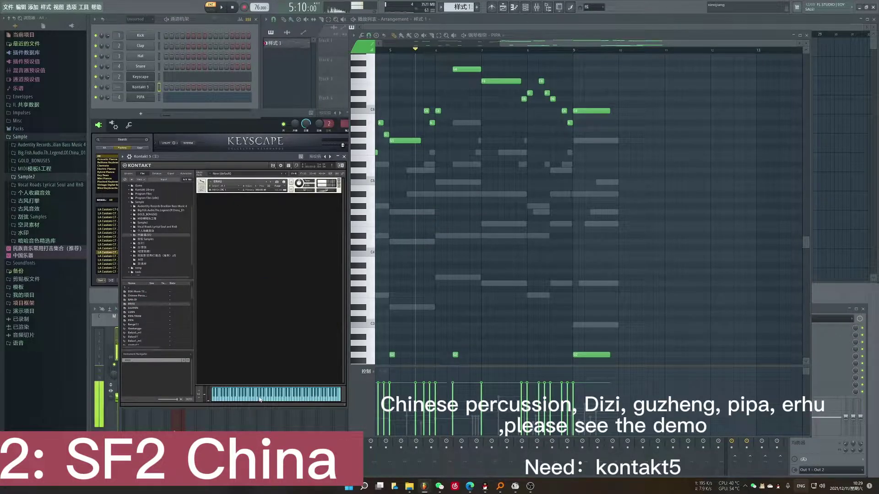
{"action": "left_click_drag", "start_coordinate": [133, 307], "coordinate": [241, 186]}
{"action": "left_click", "coordinate": [257, 397]}
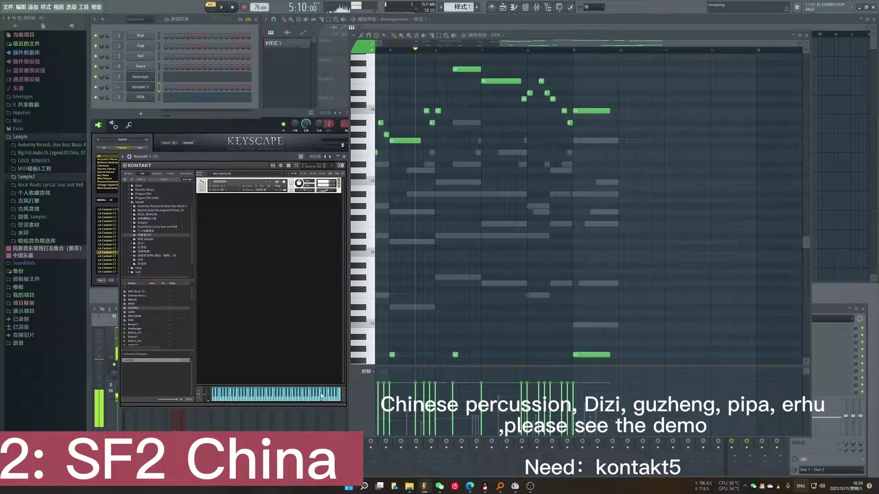
- Load the patch listed directly below GUZHEN into Kontakt and audition low and high notes
{"action": "left_click_drag", "start_coordinate": [126, 311], "coordinate": [176, 294]}
{"action": "left_click_drag", "start_coordinate": [245, 188], "coordinate": [245, 188]}
{"action": "left_click", "coordinate": [258, 398]}
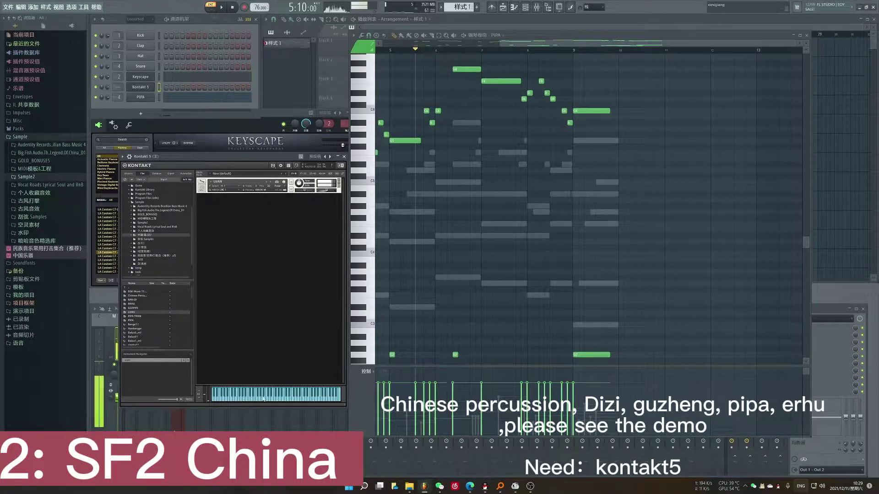
{"action": "left_click", "coordinate": [300, 395]}
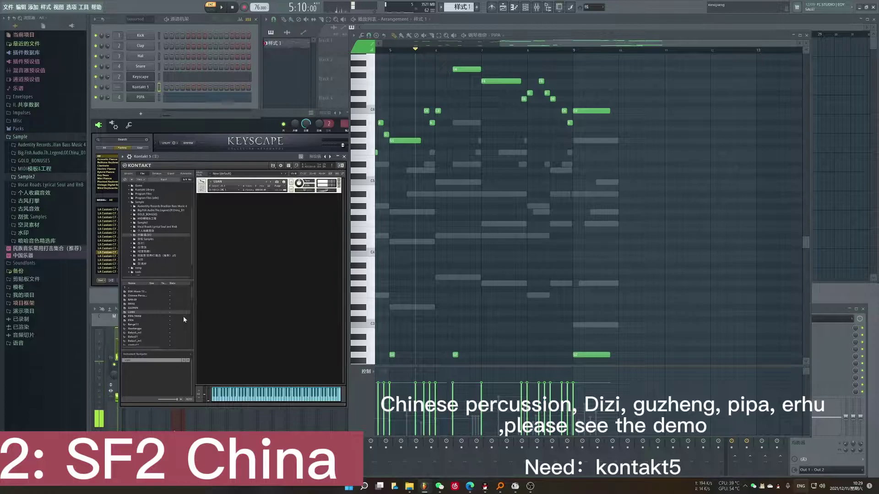
- Replace the loaded instrument with the PIPA TREM patch and then the PIPA patch, auditioning each one
{"action": "left_click_drag", "start_coordinate": [133, 316], "coordinate": [245, 186]}
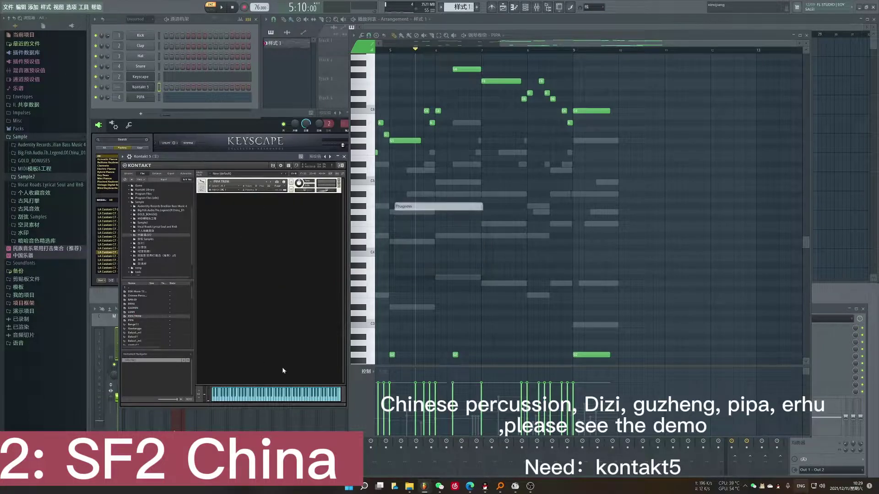
{"action": "left_click", "coordinate": [269, 402]}
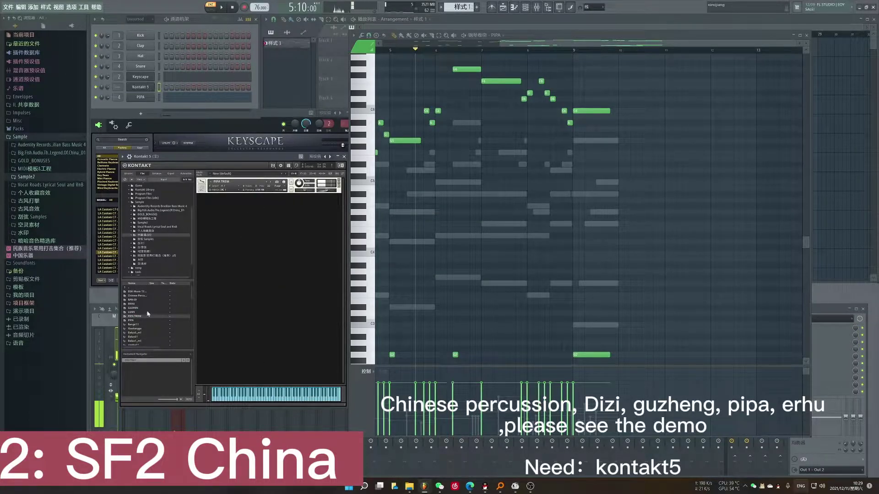
{"action": "left_click_drag", "start_coordinate": [129, 321], "coordinate": [252, 189]}
{"action": "left_click", "coordinate": [259, 398]}
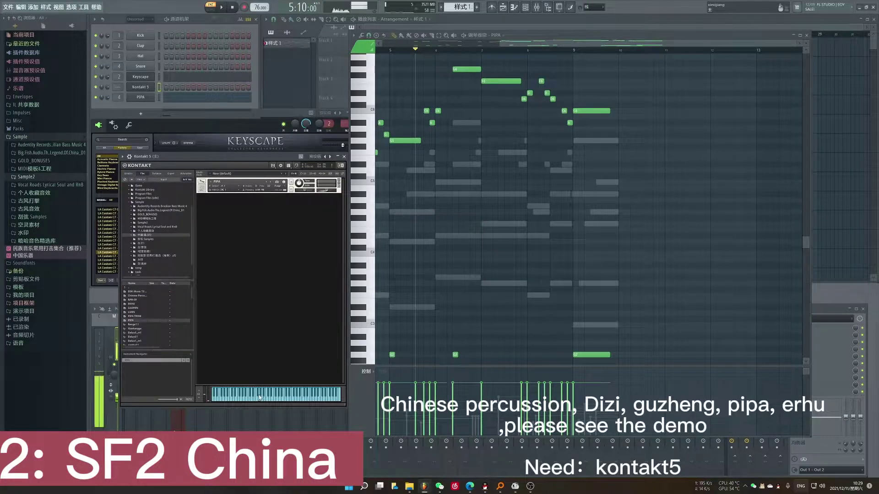
{"action": "left_click", "coordinate": [300, 394]}
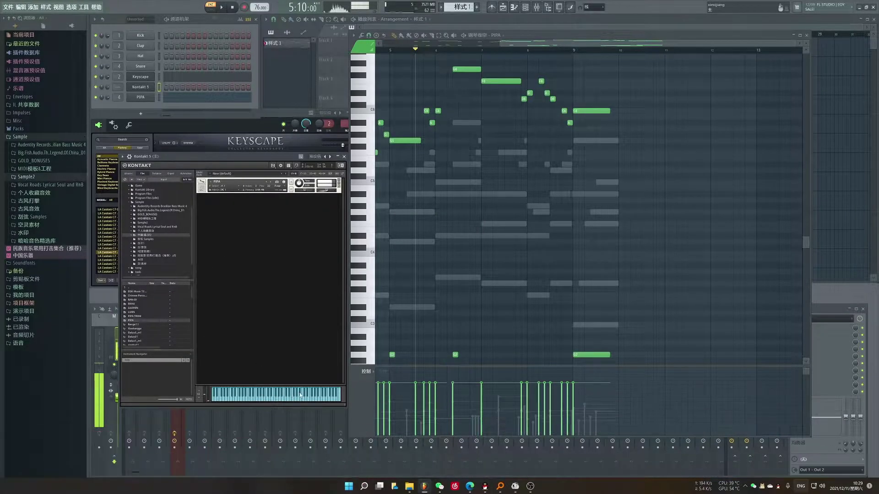
- Load the first patch from the recommended folk percussion collection (民族音乐常用打击集合) and audition its sounds across the keyboard
{"action": "left_click", "coordinate": [162, 256]}
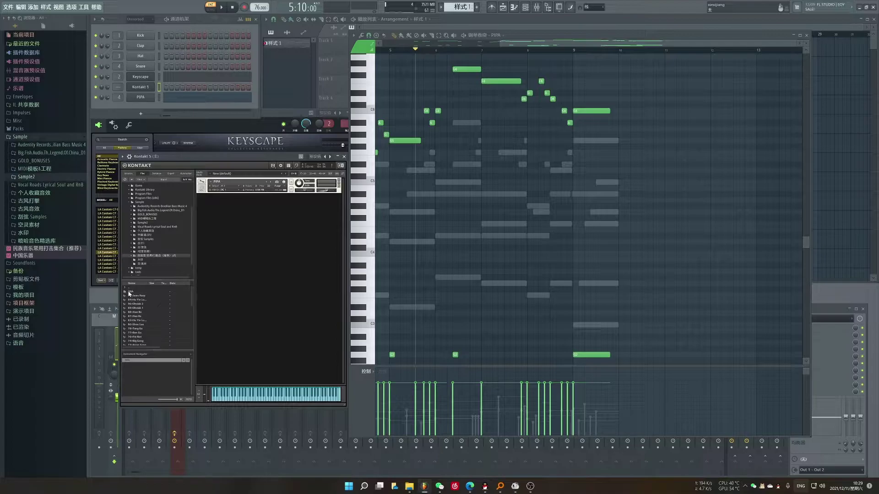
{"action": "left_click_drag", "start_coordinate": [205, 225], "coordinate": [206, 226]}
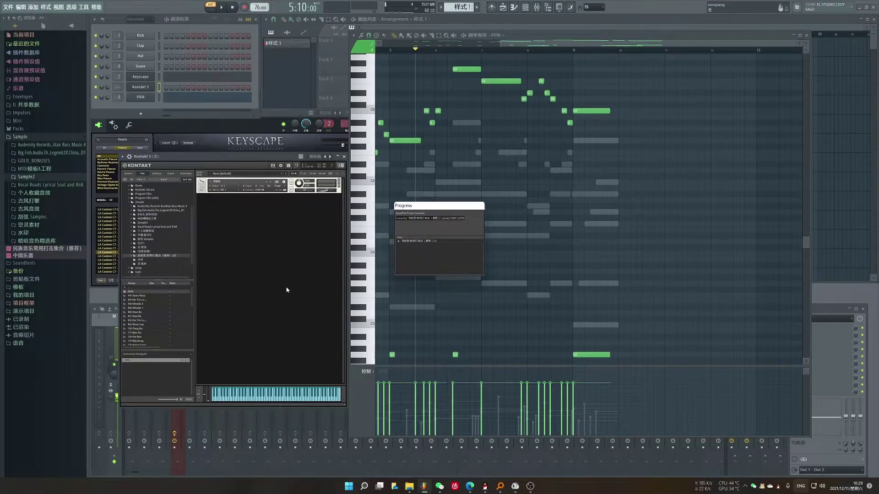
{"action": "left_click", "coordinate": [236, 400]}
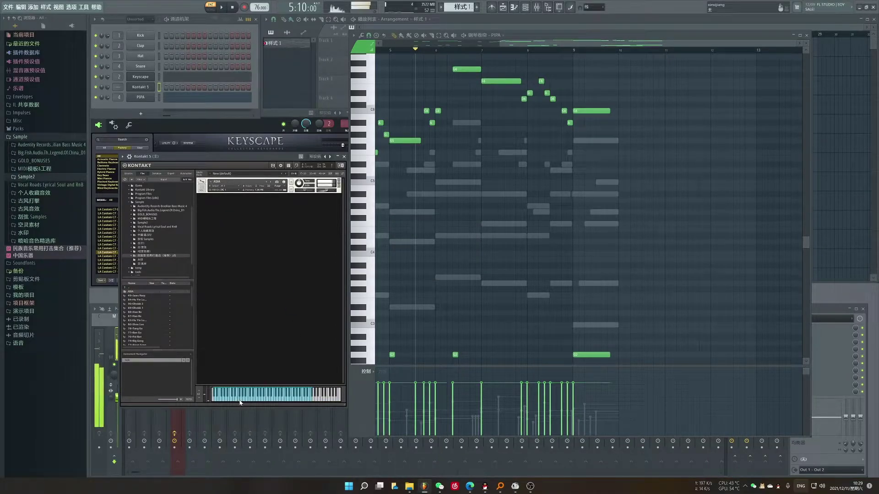
{"action": "left_click", "coordinate": [257, 401]}
{"action": "left_click", "coordinate": [273, 401]}
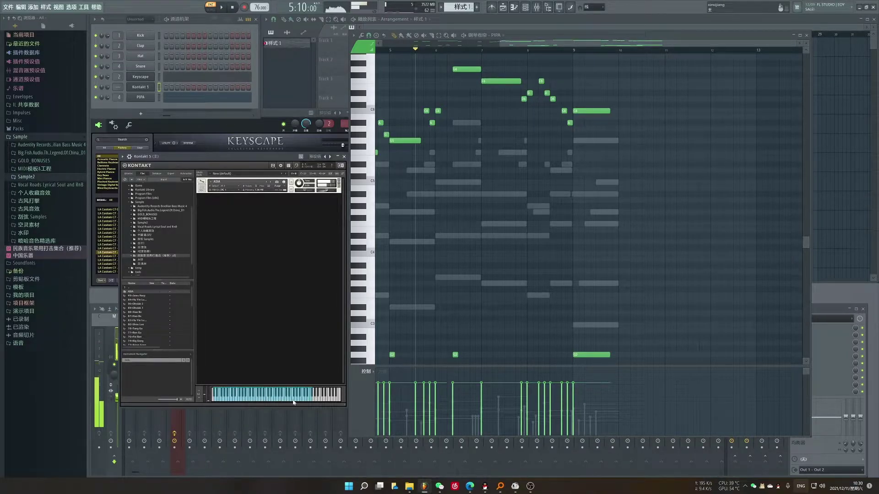
{"action": "left_click", "coordinate": [305, 396]}
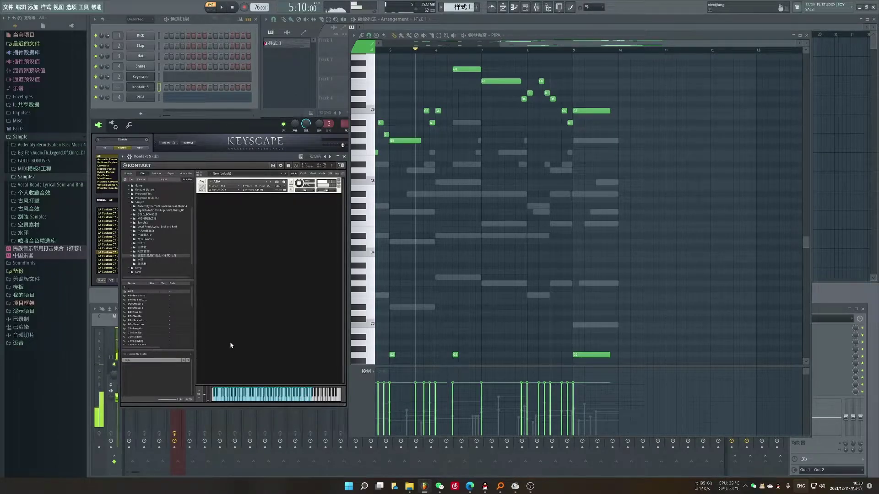
{"action": "left_click", "coordinate": [246, 394]}
- Load the DSK Music patch from the Chinese instruments folder into Kontakt and route its channel to mixer track 5
{"action": "left_click", "coordinate": [145, 236]}
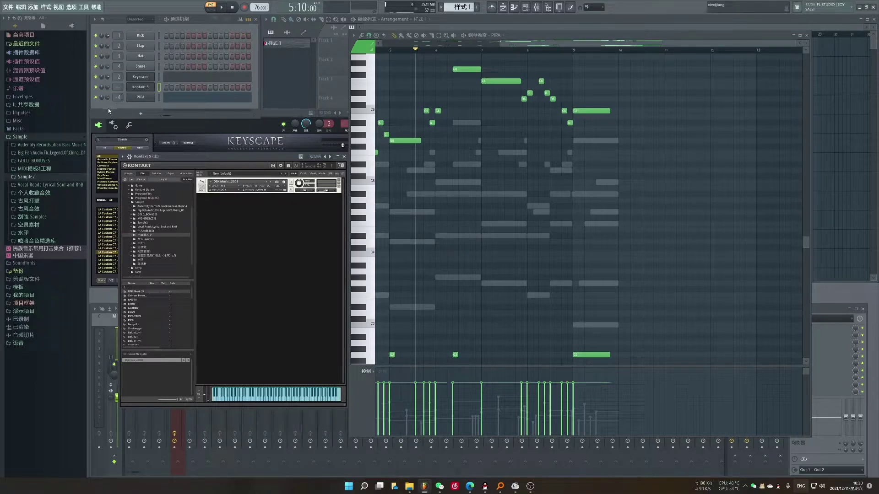
{"action": "scroll", "coordinate": [115, 86], "scroll_direction": "up", "scroll_amount": 3}
{"action": "scroll", "coordinate": [115, 86], "scroll_direction": "up", "scroll_amount": 1}
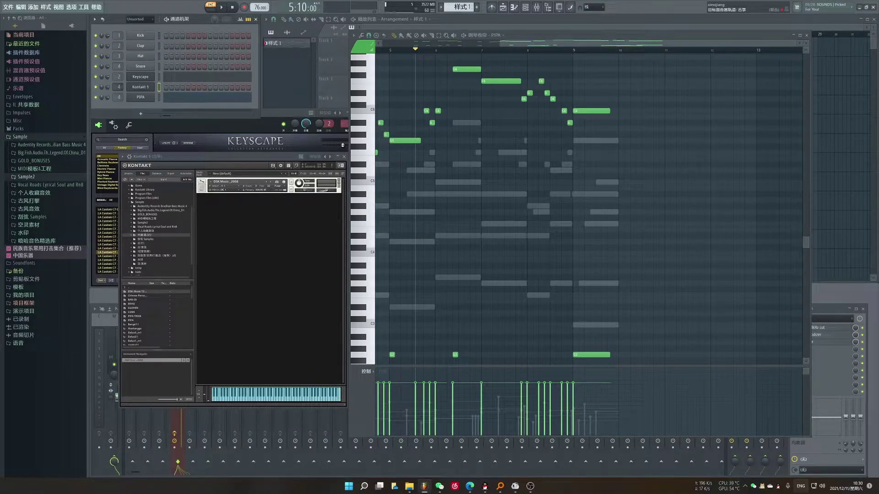
{"action": "left_click", "coordinate": [104, 447]}
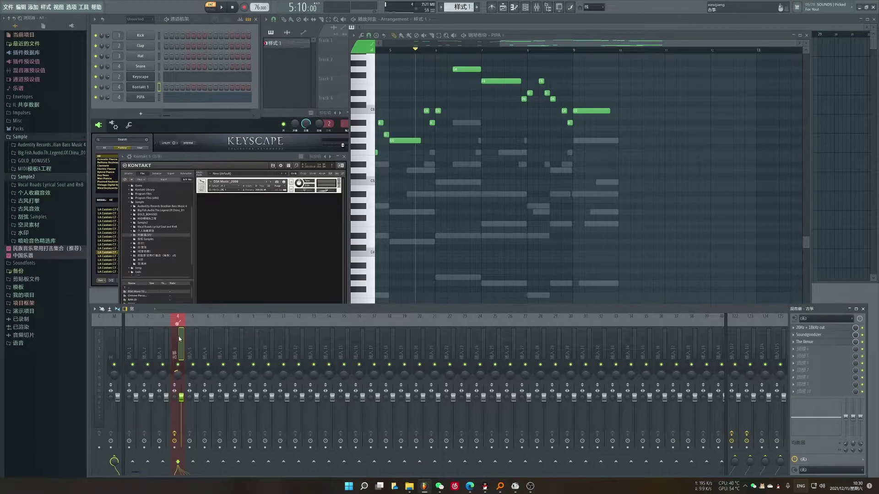
{"action": "scroll", "coordinate": [115, 86], "scroll_direction": "up", "scroll_amount": 1}
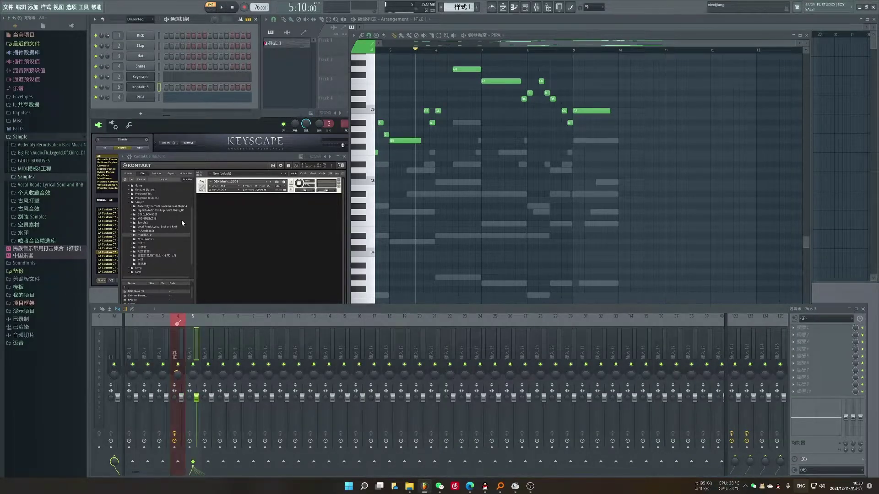
- Apply the 空灵笛子 mixer track preset to insert 5 and audition the DSK Music patch through it
{"action": "right_click", "coordinate": [199, 361]}
{"action": "mouse_move", "coordinate": [247, 335]}
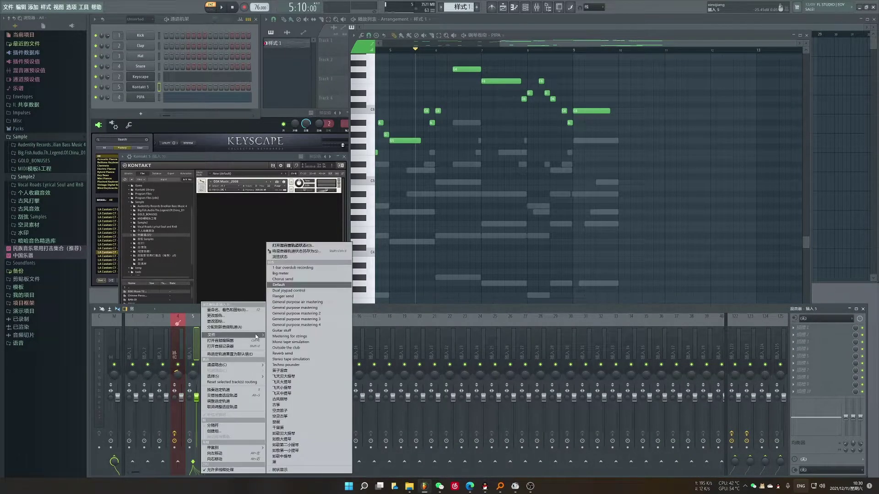
{"action": "left_click", "coordinate": [284, 410]}
{"action": "left_click", "coordinate": [261, 258]}
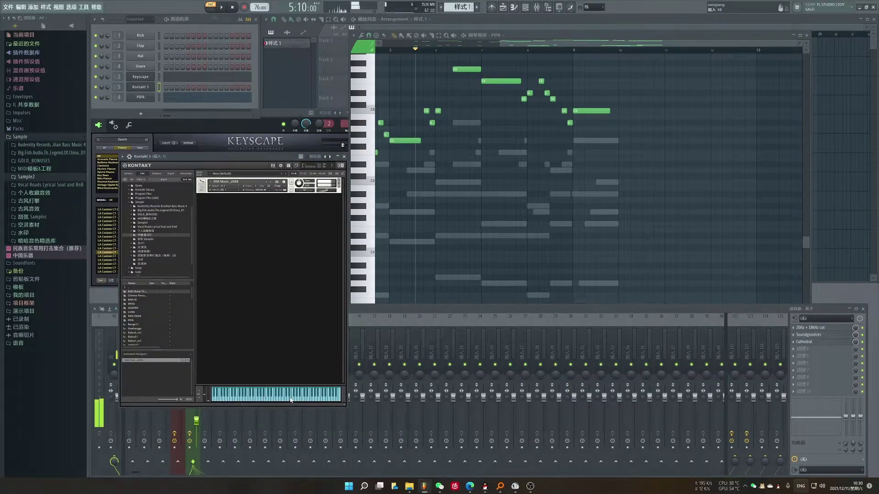
- Open the Kontakt 5 channel's piano roll and listen to the pattern from late in bar 1 into bar 3
{"action": "right_click", "coordinate": [149, 89]}
{"action": "left_click", "coordinate": [174, 88]}
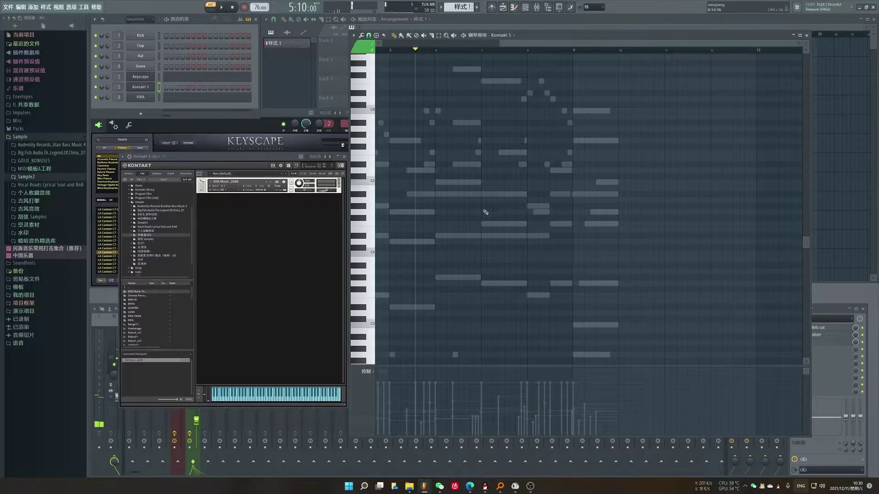
{"action": "left_click", "coordinate": [401, 51]}
{"action": "key", "text": "space"}
{"action": "scroll", "coordinate": [407, 176], "scroll_direction": "up", "scroll_amount": 5}
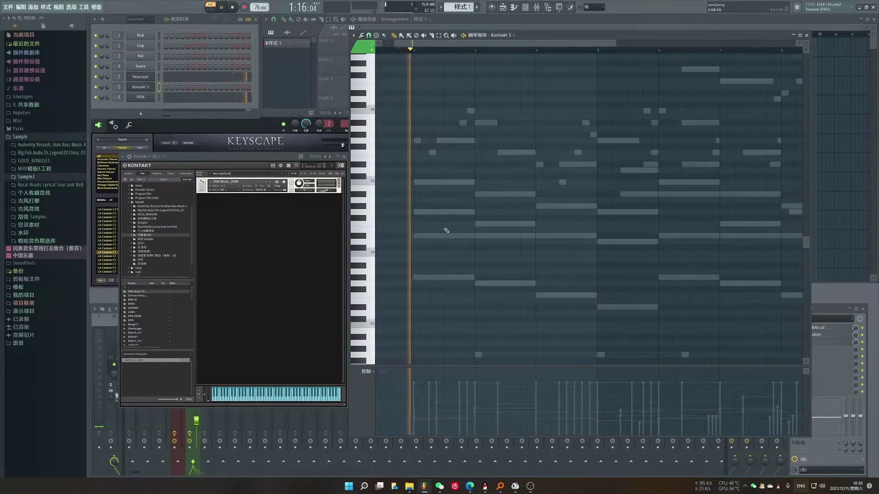
{"action": "scroll", "coordinate": [475, 242], "scroll_direction": "up", "scroll_amount": 1}
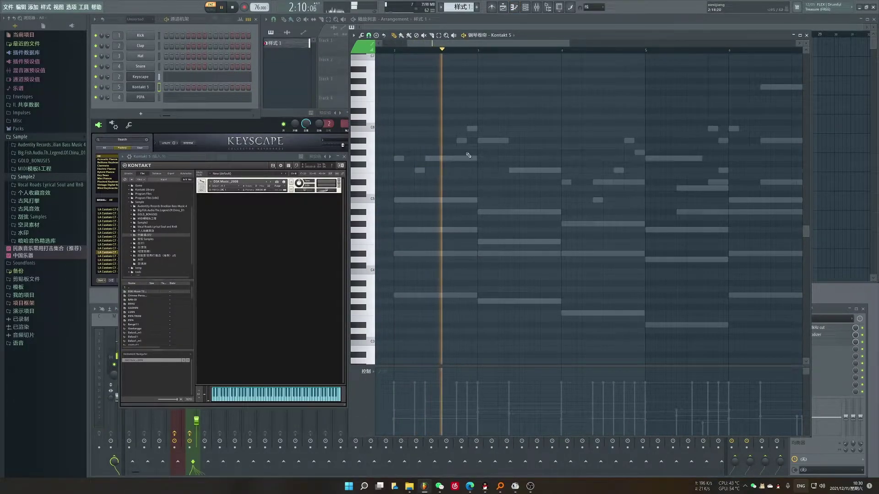
{"action": "scroll", "coordinate": [501, 231], "scroll_direction": "down", "scroll_amount": 2}
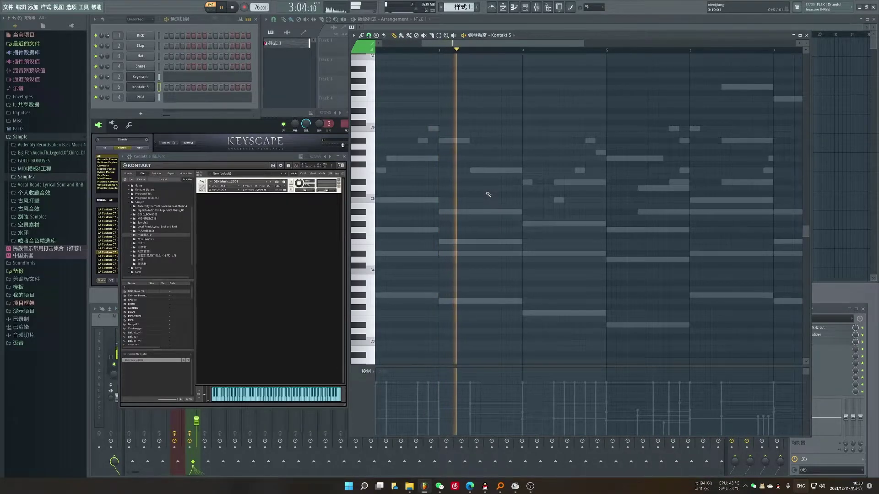
{"action": "key", "text": "space"}
{"action": "scroll", "coordinate": [486, 185], "scroll_direction": "up", "scroll_amount": 2}
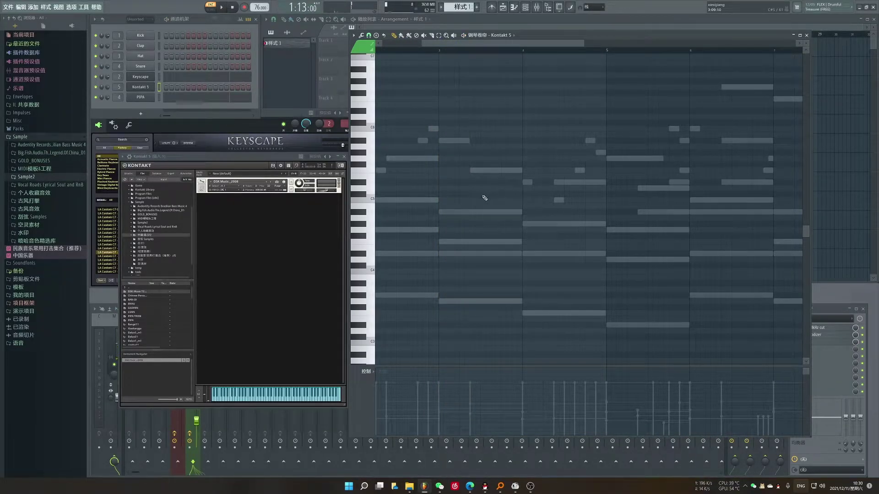
- Place an ascending run of A#4, F5 and G5 notes in the middle of bar 3
{"action": "left_click", "coordinate": [484, 213]}
{"action": "left_click", "coordinate": [495, 170]}
{"action": "left_click", "coordinate": [507, 159]}
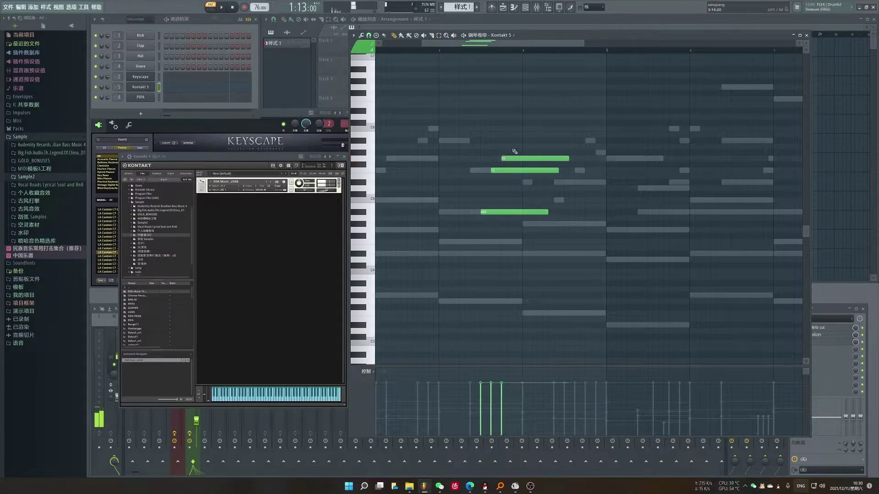
- Shorten the new bar 3 notes to about an eighth note each and delete the A#4
{"action": "left_click_drag", "start_coordinate": [497, 138], "coordinate": [502, 216], "text": "ctrl"}
{"action": "key", "text": "space"}
{"action": "right_click", "coordinate": [486, 212]}
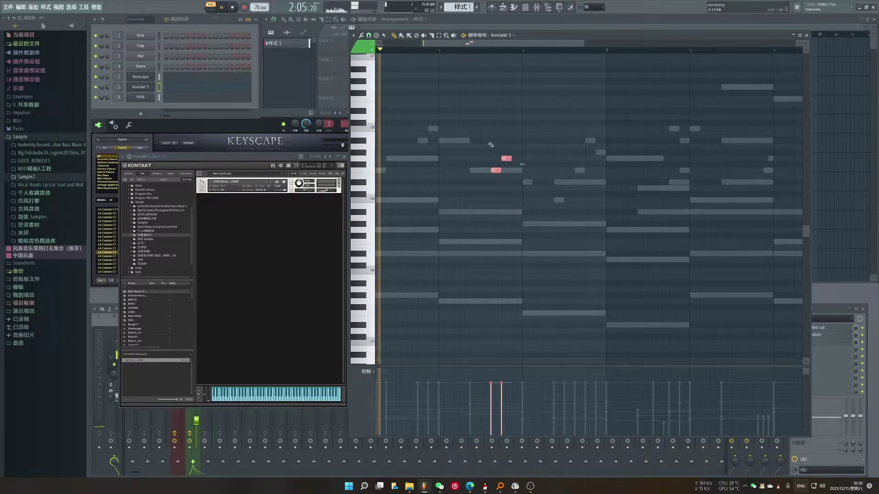
- Listen to bar 3 from just before the F5 and G5 notes, and stop playback
{"action": "left_click", "coordinate": [462, 49]}
{"action": "scroll", "coordinate": [515, 177], "scroll_direction": "up", "scroll_amount": 2}
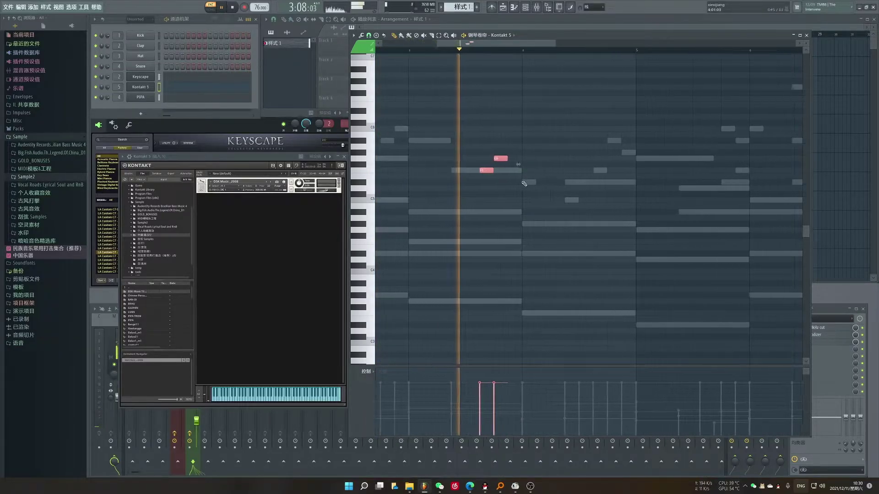
{"action": "key", "text": "space"}
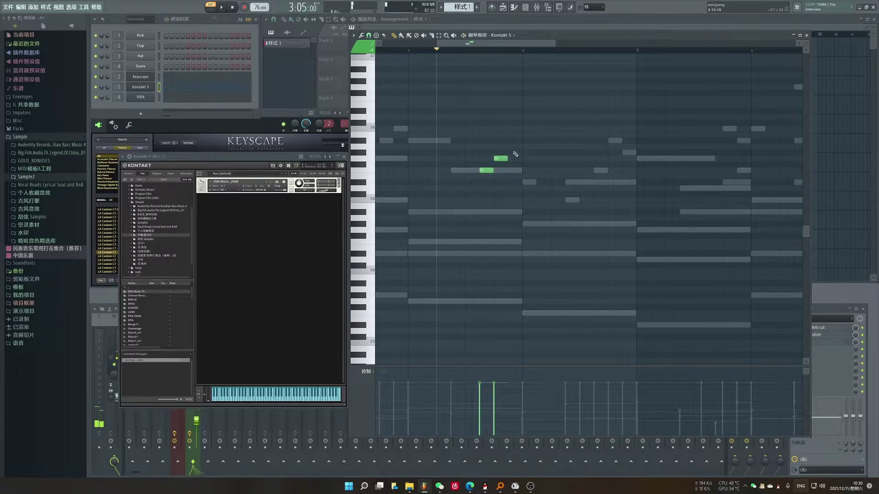
- Add a short A#5 at the end of bar 3 and an F6 about two and a half beats long at bar 4
{"action": "left_click_drag", "start_coordinate": [513, 151], "coordinate": [514, 132]}
{"action": "left_click", "coordinate": [528, 99]}
{"action": "key", "text": "space"}
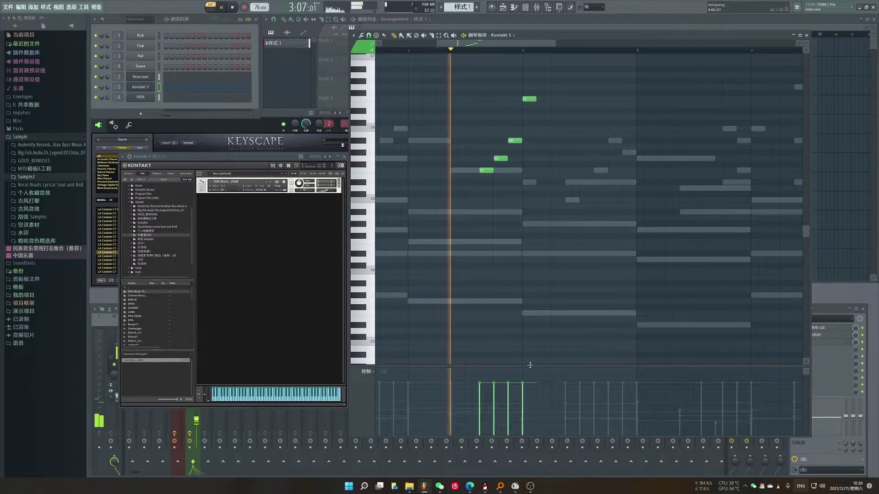
{"action": "left_click_drag", "start_coordinate": [535, 99], "coordinate": [588, 99]}
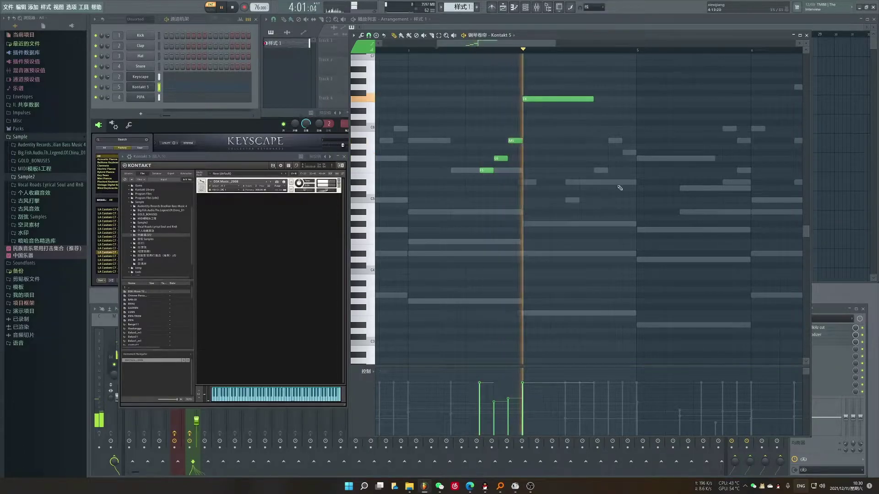
{"action": "scroll", "coordinate": [616, 176], "scroll_direction": "up", "scroll_amount": 3}
{"action": "scroll", "coordinate": [609, 187], "scroll_direction": "up", "scroll_amount": 1}
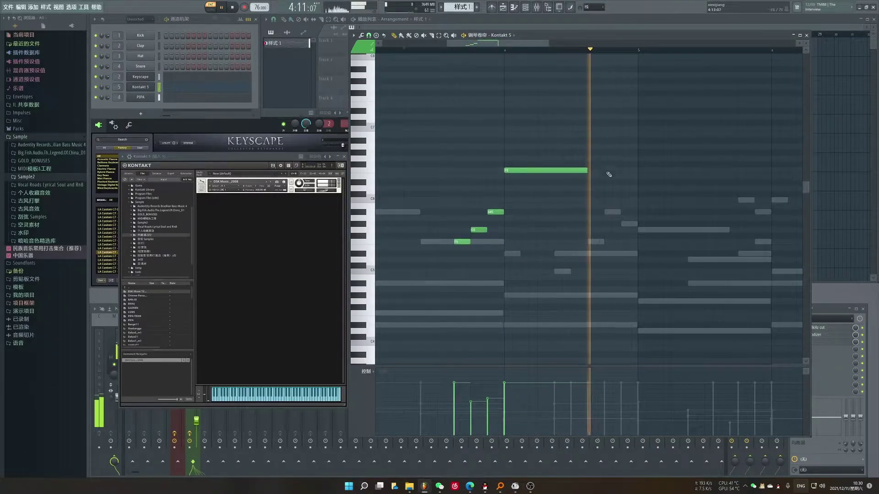
- Add A#6 and F6 notes on the last beat of bar 4 and a G6 at the start of bar 5
{"action": "left_click", "coordinate": [611, 152]}
{"action": "key", "text": "space"}
{"action": "left_click_drag", "start_coordinate": [615, 151], "coordinate": [633, 181]}
{"action": "left_click", "coordinate": [623, 159]}
{"action": "left_click", "coordinate": [645, 160]}
{"action": "key", "text": "space"}
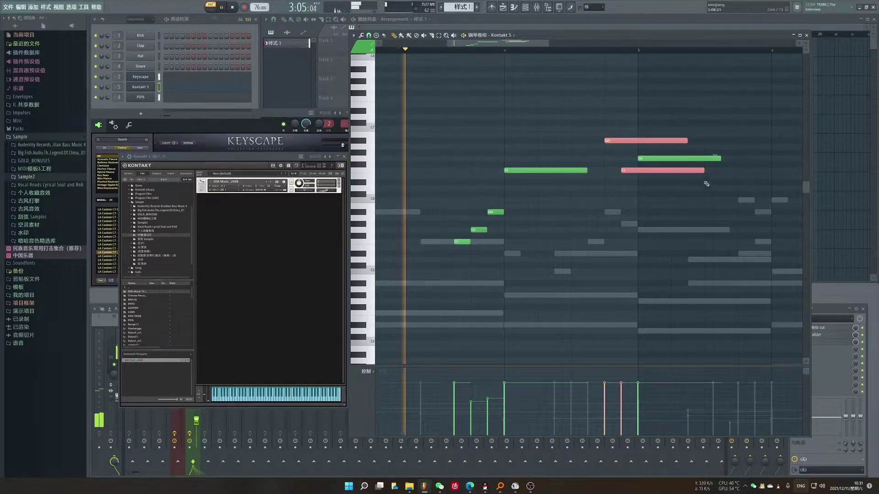
- Shorten the A#6 and last F6 to about an eighth note, and delete the long F6 and the bar 3 run
{"action": "left_click_drag", "start_coordinate": [702, 171], "coordinate": [635, 183]}
{"action": "right_click", "coordinate": [568, 170]}
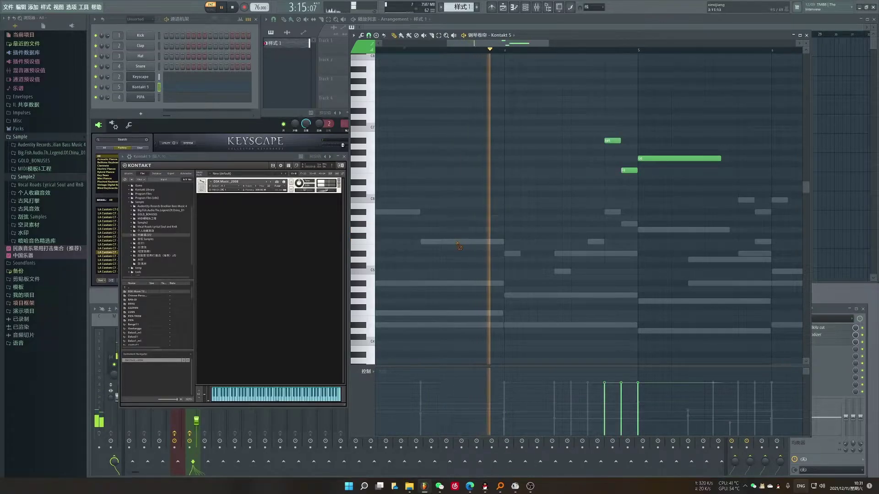
{"action": "scroll", "coordinate": [480, 230], "scroll_direction": "down", "scroll_amount": 2}
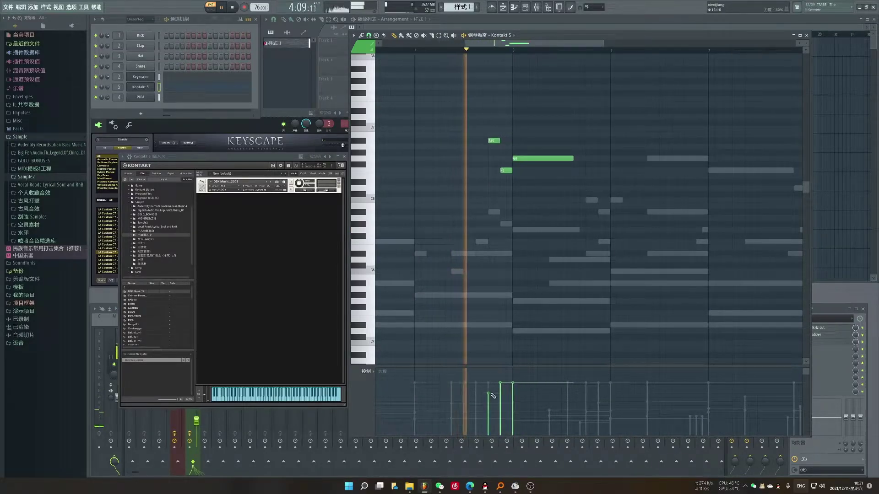
- Stop playback, add A#6, C7, A#6 at the end of bar 5, C7 on bar 6 and a roughly two-beat G7 mid-bar 6
{"action": "scroll", "coordinate": [604, 260], "scroll_direction": "up", "scroll_amount": 2}
{"action": "scroll", "coordinate": [590, 247], "scroll_direction": "down", "scroll_amount": 1}
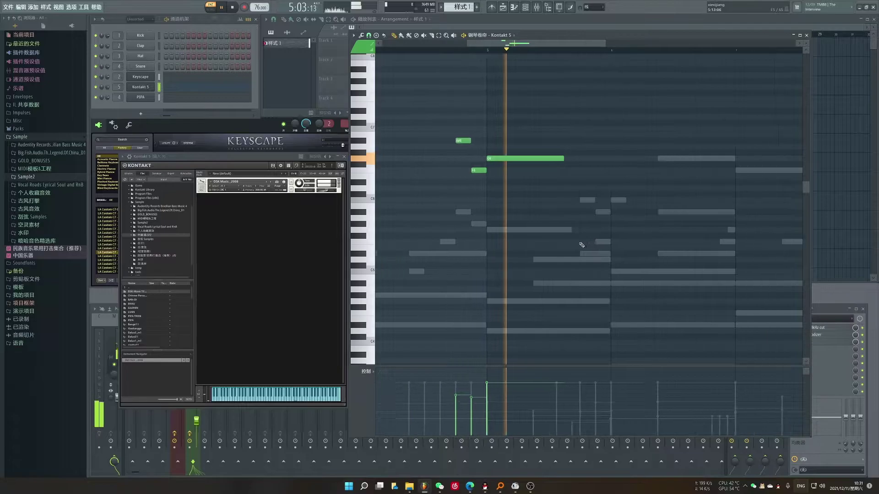
{"action": "key", "text": "space"}
{"action": "left_click", "coordinate": [575, 129]}
{"action": "left_click", "coordinate": [592, 141]}
{"action": "left_click", "coordinate": [606, 128]}
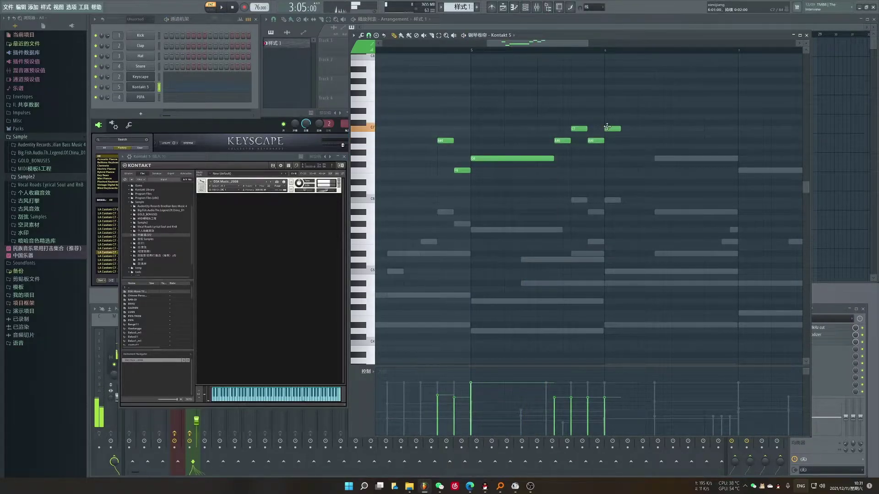
{"action": "left_click", "coordinate": [662, 79]}
{"action": "left_click_drag", "start_coordinate": [659, 85], "coordinate": [729, 88]}
- Play the phrase from the A#6 at the end of bar 4 and raise the dizi mixer track's volume
{"action": "left_click", "coordinate": [436, 53]}
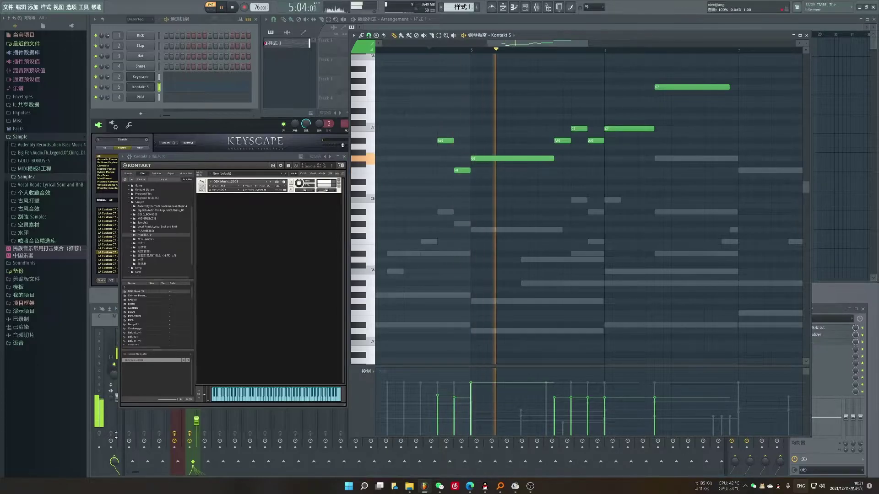
{"action": "left_click_drag", "start_coordinate": [196, 420], "coordinate": [196, 401]}
{"action": "left_click", "coordinate": [639, 174]}
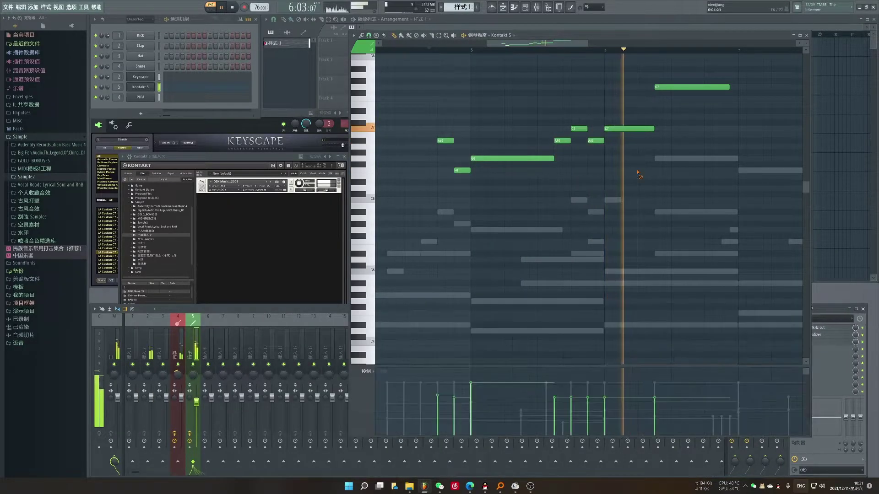
{"action": "scroll", "coordinate": [472, 202], "scroll_direction": "down", "scroll_amount": 2}
{"action": "scroll", "coordinate": [629, 256], "scroll_direction": "up", "scroll_amount": 2}
{"action": "scroll", "coordinate": [552, 243], "scroll_direction": "down", "scroll_amount": 2}
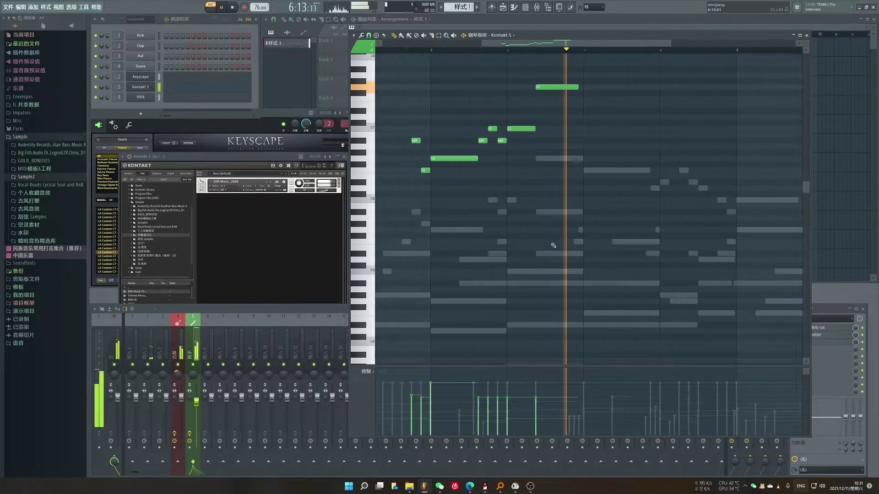
{"action": "scroll", "coordinate": [673, 213], "scroll_direction": "up", "scroll_amount": 1}
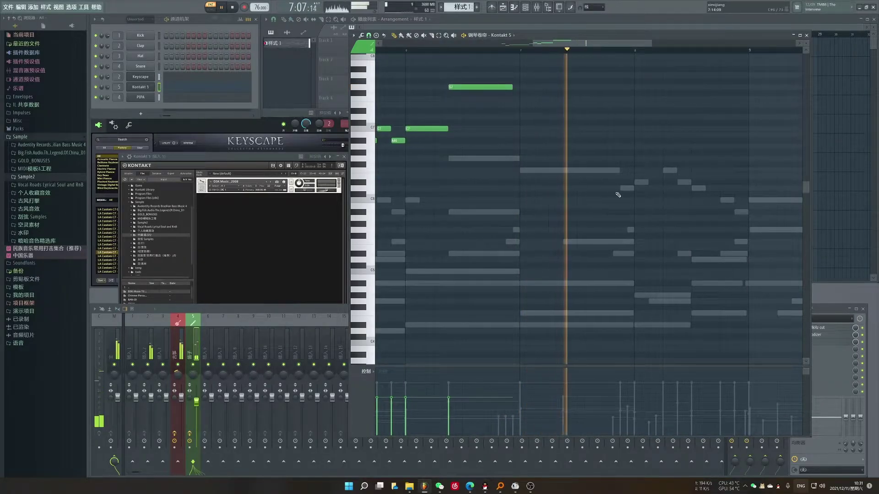
- Add a descending run of D#6, F6, D6, C6 and A#5 notes in bar 8, following the ghost melody
{"action": "left_click", "coordinate": [638, 182]}
{"action": "left_click", "coordinate": [666, 170]}
{"action": "left_click", "coordinate": [694, 188]}
{"action": "scroll", "coordinate": [735, 237], "scroll_direction": "down", "scroll_amount": 1}
{"action": "scroll", "coordinate": [735, 237], "scroll_direction": "up", "scroll_amount": 1}
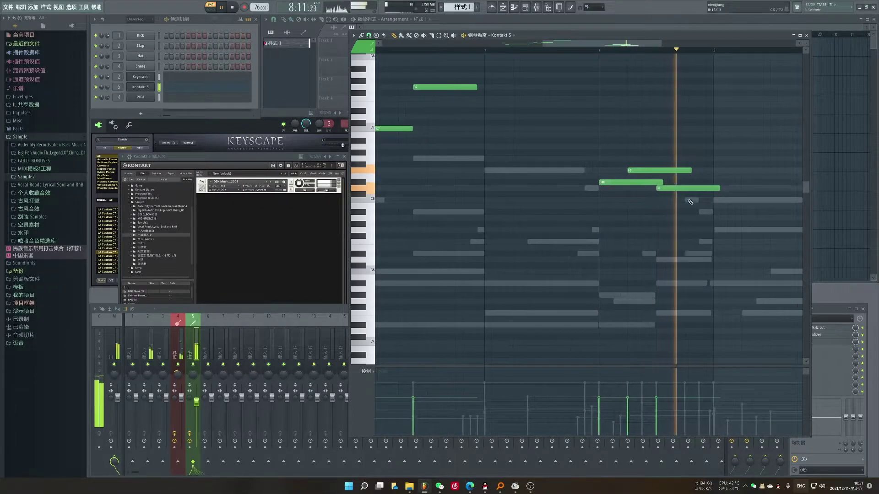
{"action": "left_click", "coordinate": [694, 200]}
{"action": "left_click", "coordinate": [701, 212]}
- Shorten the bar 8 notes to one and half beats, add a roughly two-beat C6 on bar 9, and start playback
{"action": "key", "text": "space"}
{"action": "mouse_move", "coordinate": [703, 202]}
{"action": "left_mouse_down"}
{"action": "mouse_move", "coordinate": [696, 202]}
{"action": "mouse_move", "coordinate": [730, 194]}
{"action": "mouse_move", "coordinate": [717, 202]}
{"action": "left_mouse_up"}
{"action": "left_click_drag", "start_coordinate": [623, 150], "coordinate": [714, 219]}
{"action": "key", "text": "space"}
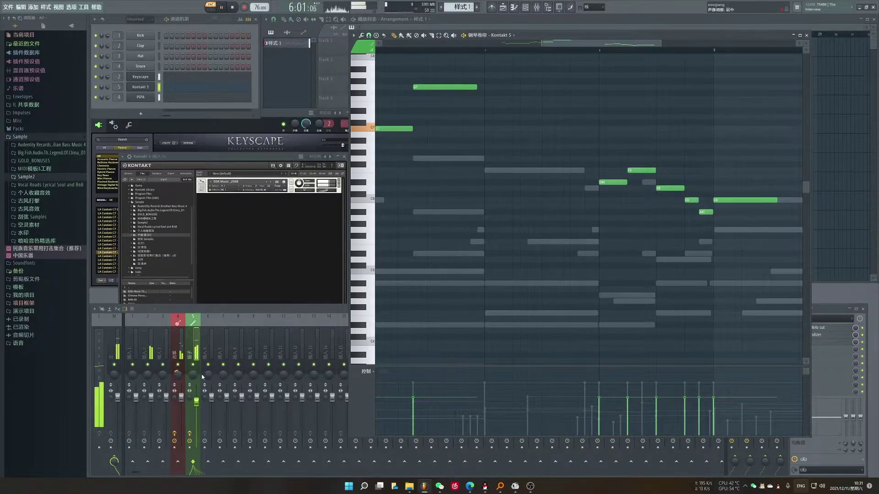
- Pan the dizi mixer track about 33% right, listen through bar 9, and stop playback
{"action": "left_click", "coordinate": [202, 376]}
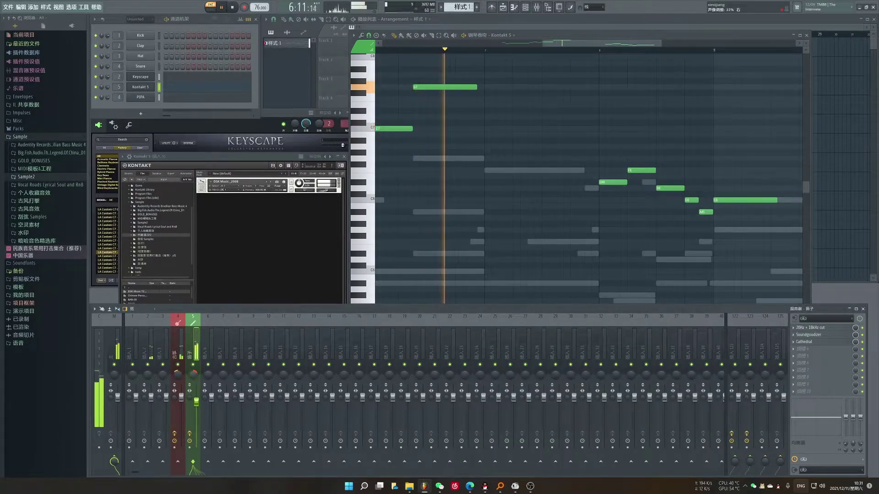
{"action": "left_click", "coordinate": [437, 163]}
{"action": "scroll", "coordinate": [429, 167], "scroll_direction": "down", "scroll_amount": 2}
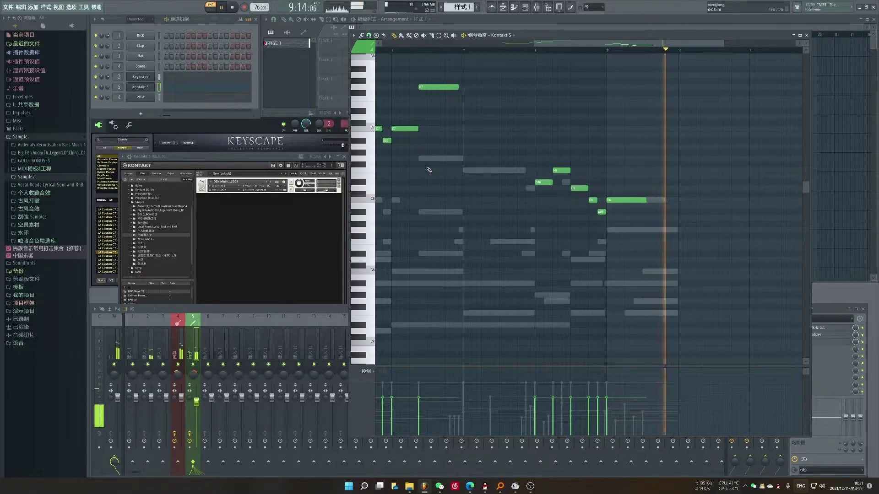
{"action": "key", "text": "space"}
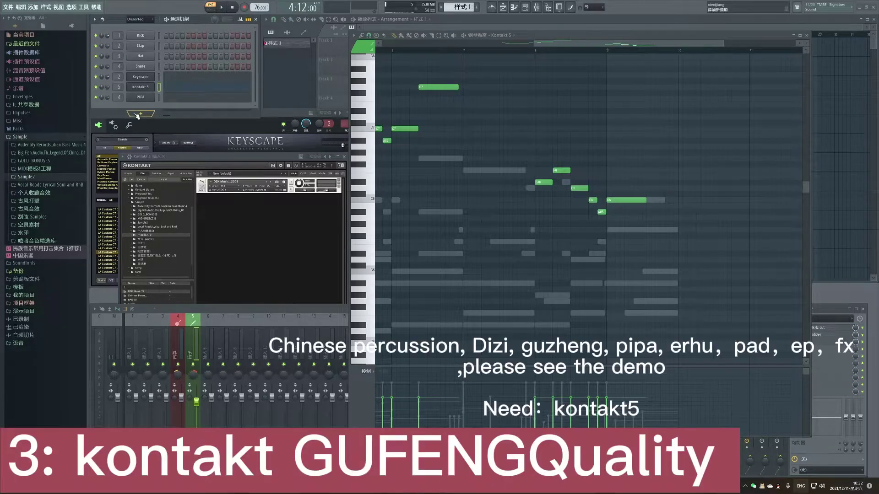
- Add a Kontakt Portable x64 channel and open the GUFENGQuality folder in the 民乐类 library
{"action": "left_click", "coordinate": [140, 113]}
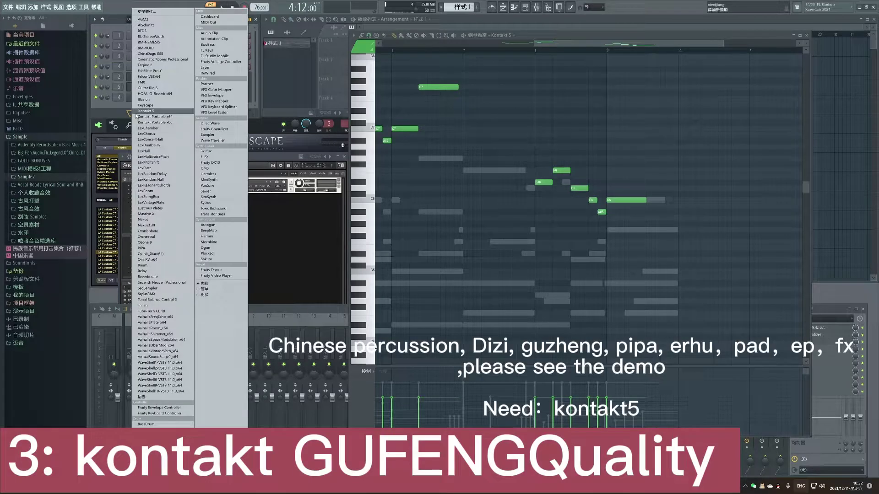
{"action": "left_click", "coordinate": [165, 117]}
{"action": "scroll", "coordinate": [154, 173], "scroll_direction": "down", "scroll_amount": 5}
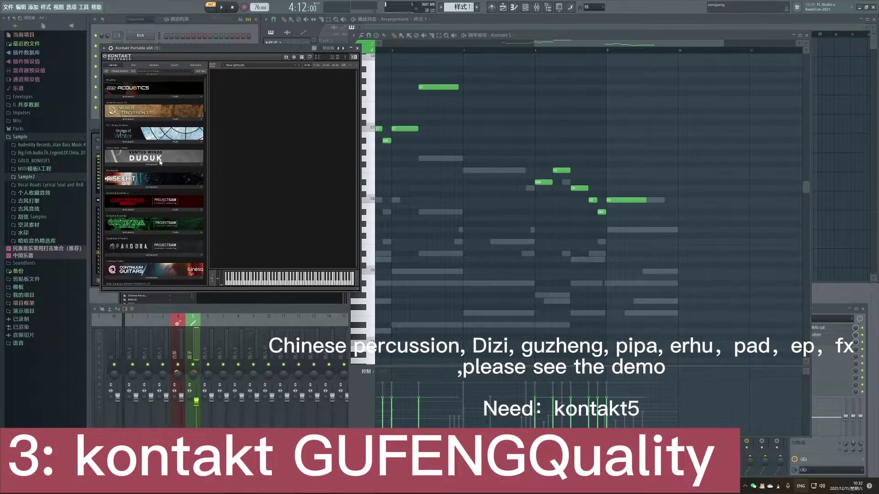
{"action": "scroll", "coordinate": [154, 173], "scroll_direction": "down", "scroll_amount": 4}
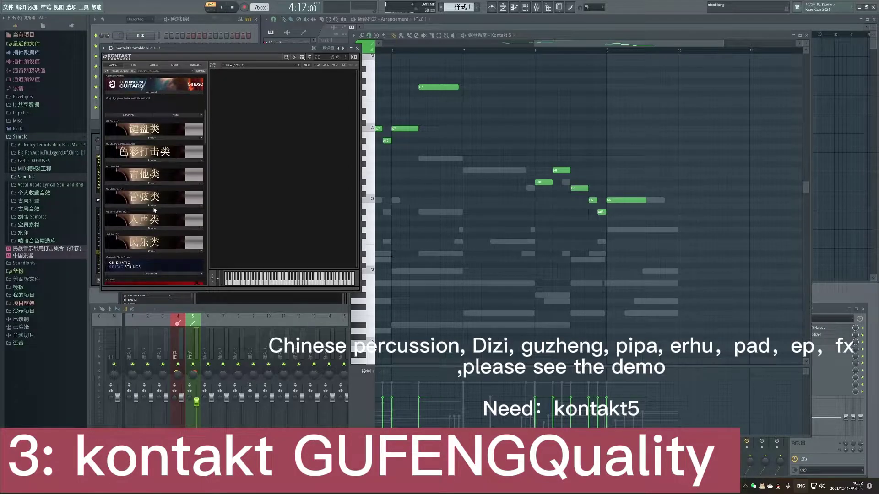
{"action": "left_click", "coordinate": [146, 250]}
{"action": "scroll", "coordinate": [148, 228], "scroll_direction": "down", "scroll_amount": 2}
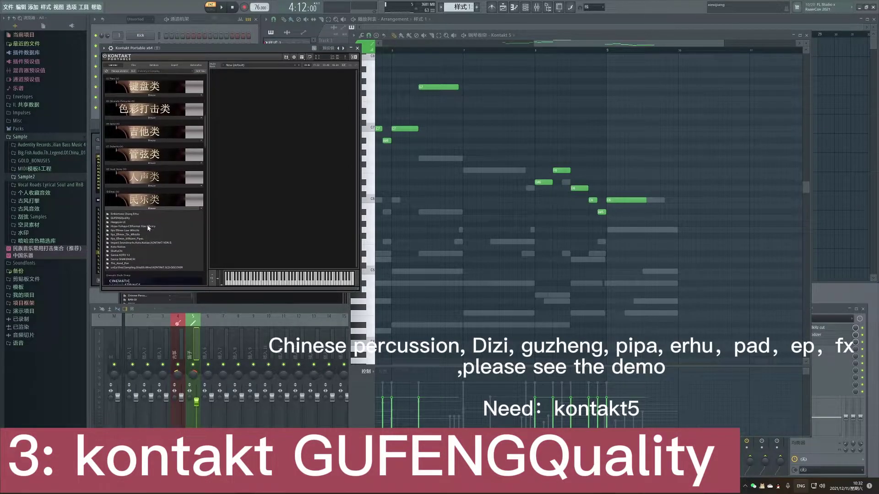
{"action": "left_click", "coordinate": [121, 219]}
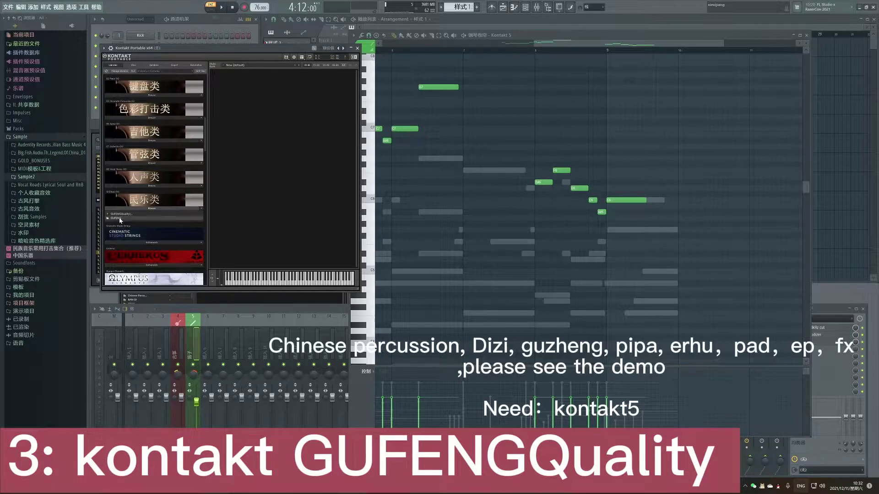
- Open the choir folder of GUFENGQuality, load its choir patch and audition it
{"action": "left_click", "coordinate": [119, 221]}
{"action": "left_click", "coordinate": [118, 220]}
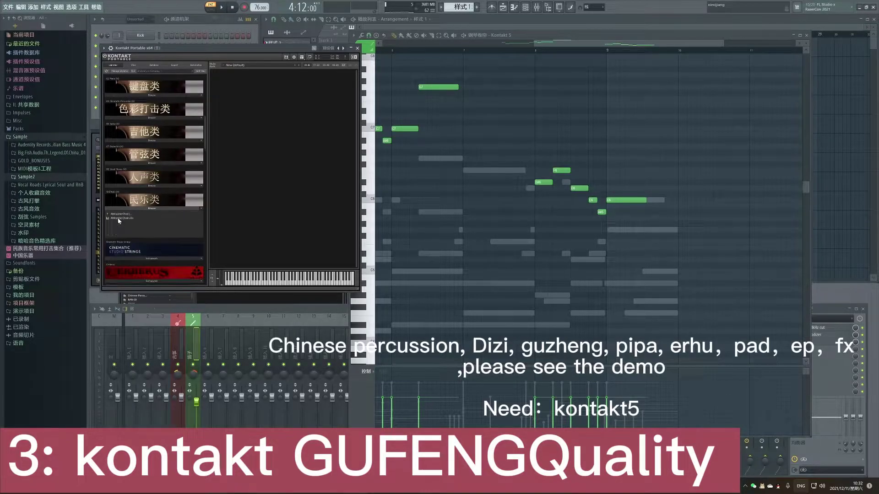
{"action": "double_click", "coordinate": [119, 218]}
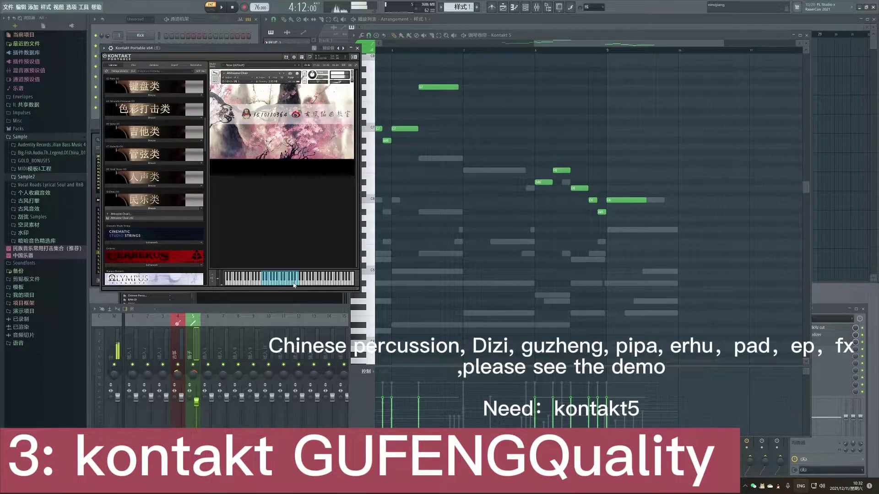
- Go back to the GUFENGQuality folders, load the Bell Tree patch and audition it
{"action": "left_click", "coordinate": [118, 215]}
{"action": "double_click", "coordinate": [115, 223]}
{"action": "double_click", "coordinate": [119, 219]}
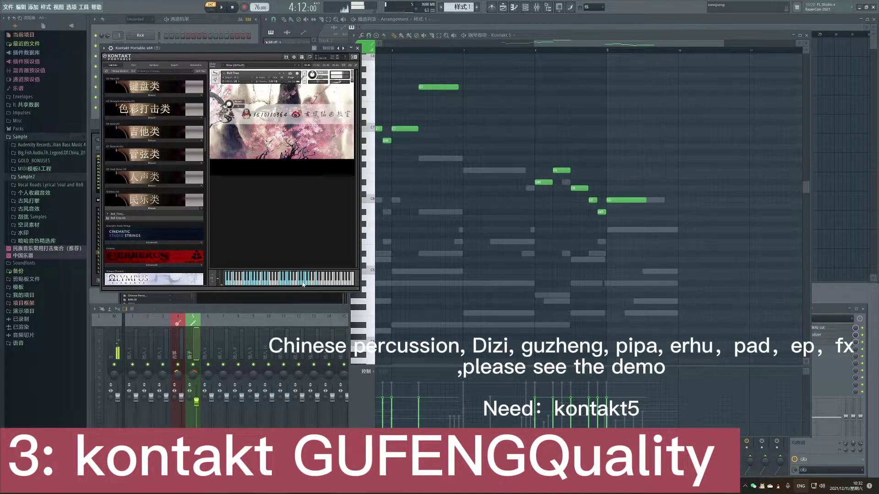
- Load the Classic-EP patch, move the Kontakt Portable window clear of the channel list, and audition the sound
{"action": "double_click", "coordinate": [115, 214]}
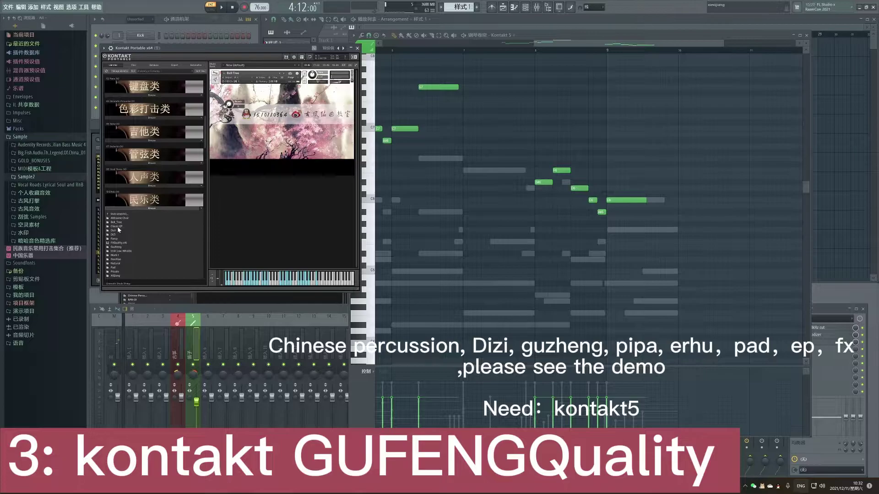
{"action": "double_click", "coordinate": [118, 226]}
{"action": "double_click", "coordinate": [117, 219]}
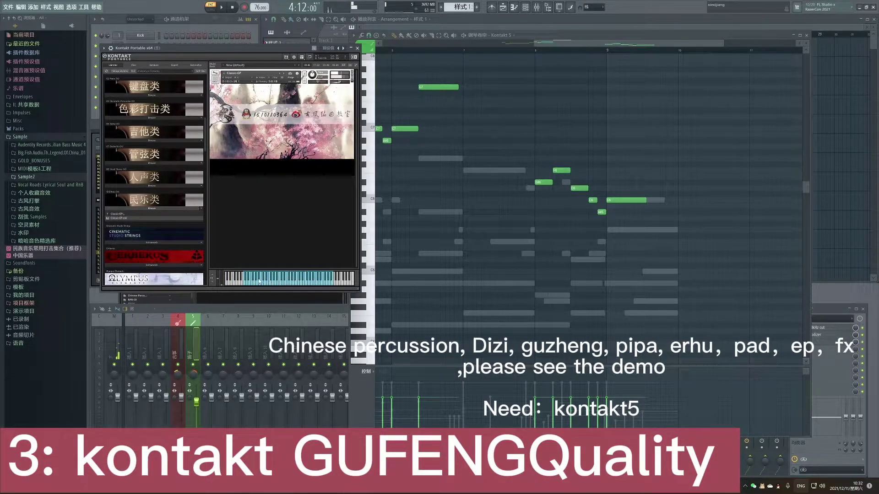
{"action": "left_click_drag", "start_coordinate": [229, 47], "coordinate": [240, 156]}
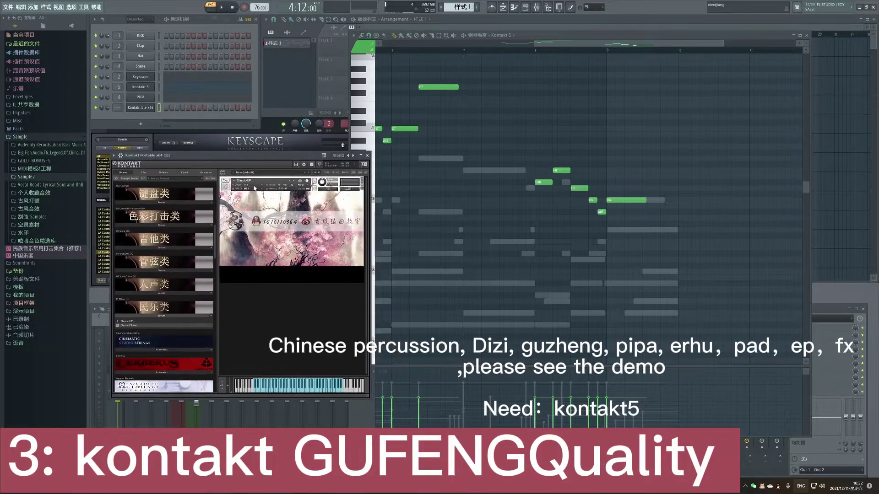
{"action": "left_click", "coordinate": [295, 389]}
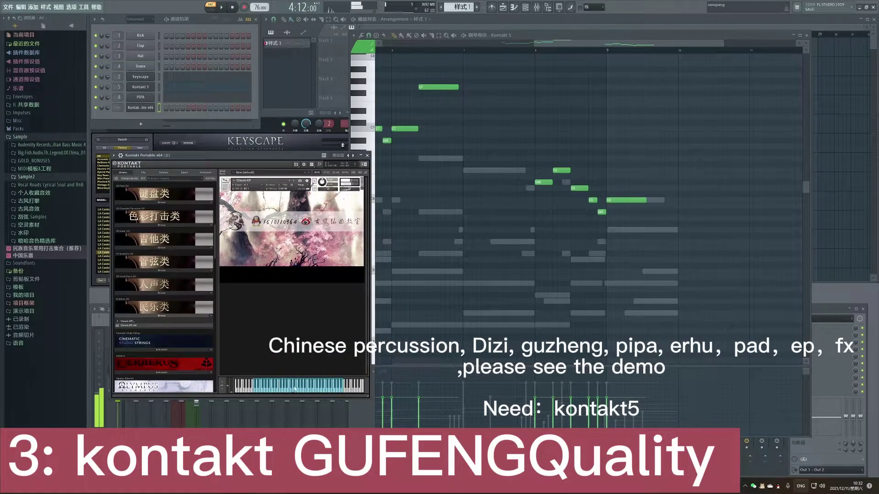
- Copy the Keyscape channel's notes into the Kontakt Portable channel and mute Keyscape
{"action": "right_click", "coordinate": [151, 81]}
{"action": "left_click", "coordinate": [151, 108]}
{"action": "right_click", "coordinate": [153, 106]}
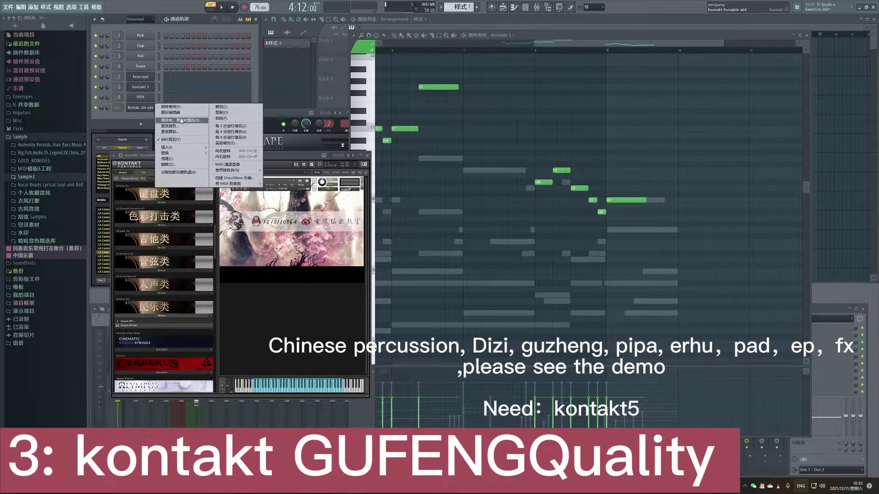
{"action": "left_click", "coordinate": [217, 119]}
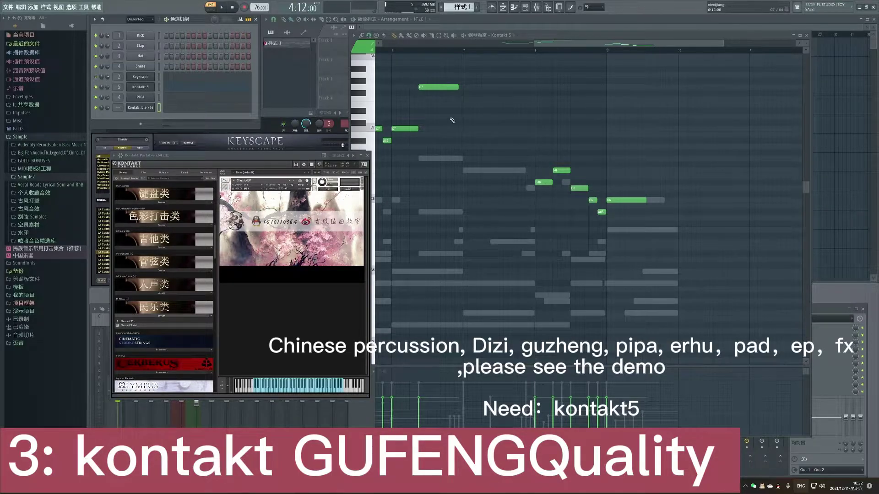
- Play the Classic-EP part, raise the Kontakt Portable channel's volume and open its notes in the piano roll
{"action": "key", "text": "space"}
{"action": "scroll", "coordinate": [512, 143], "scroll_direction": "down", "scroll_amount": 3}
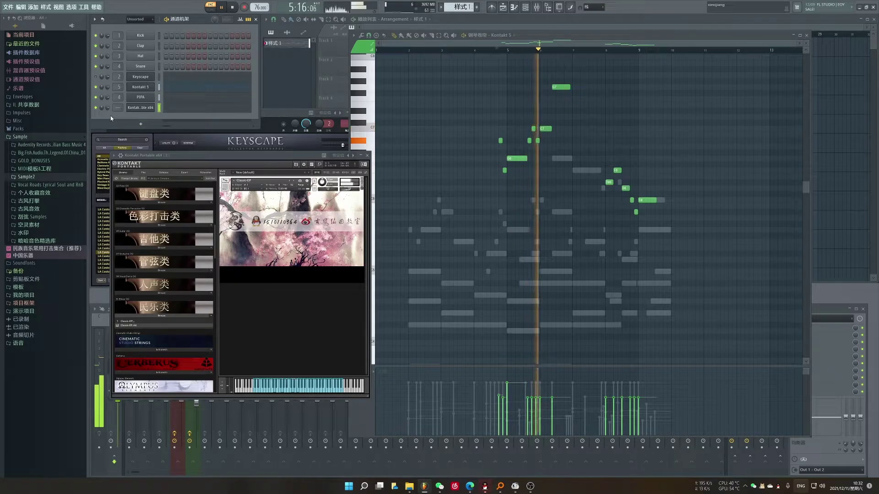
{"action": "left_click_drag", "start_coordinate": [107, 108], "coordinate": [107, 98]}
{"action": "left_click", "coordinate": [204, 110]}
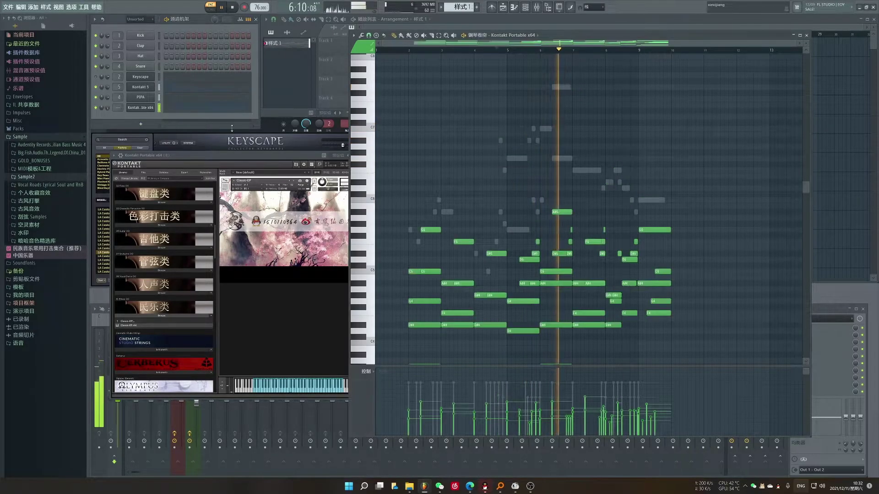
- Transpose the Kontakt Portable notes down one octave, replay them, and transpose them up two octaves
{"action": "key", "text": "space"}
{"action": "key", "text": "ctrl+Down"}
{"action": "key", "text": "space"}
{"action": "key", "text": "ctrl+Up"}
{"action": "key", "text": "ctrl+Up"}
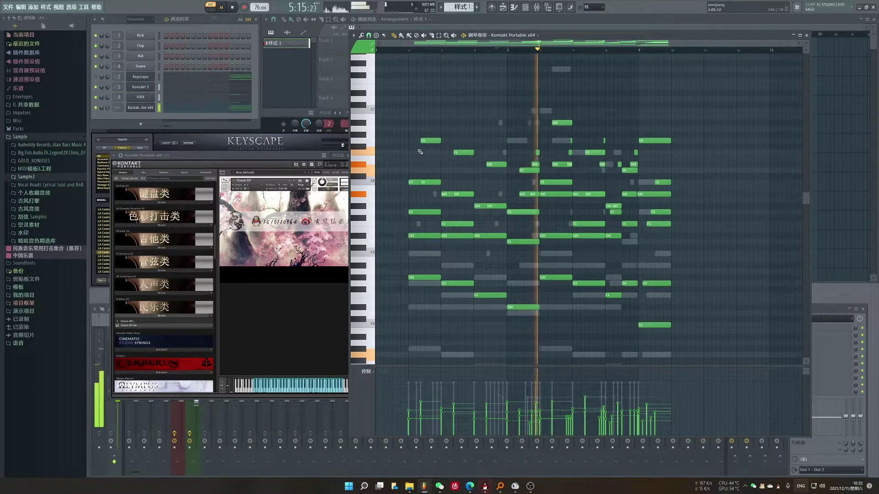
- Unmute the Keyscape channel, transpose the Kontakt Portable notes down one octave, and stop playback after listening
{"action": "left_click", "coordinate": [95, 77]}
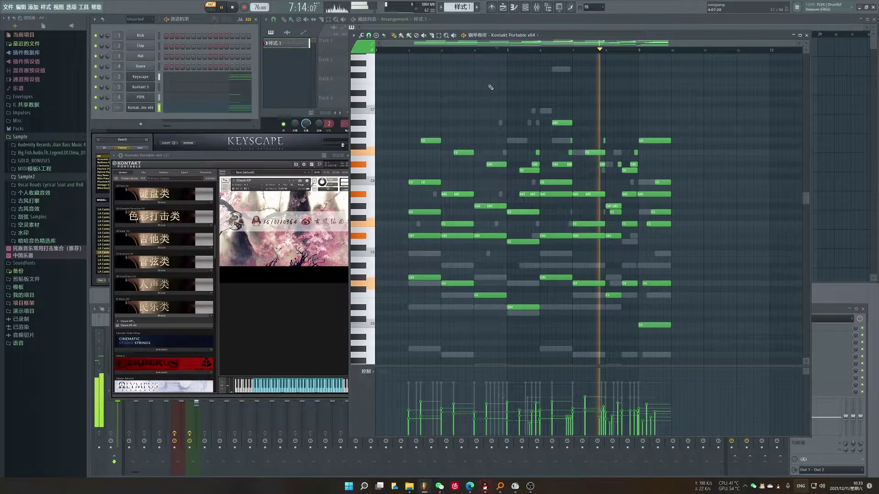
{"action": "scroll", "coordinate": [490, 86], "scroll_direction": "up", "scroll_amount": 4}
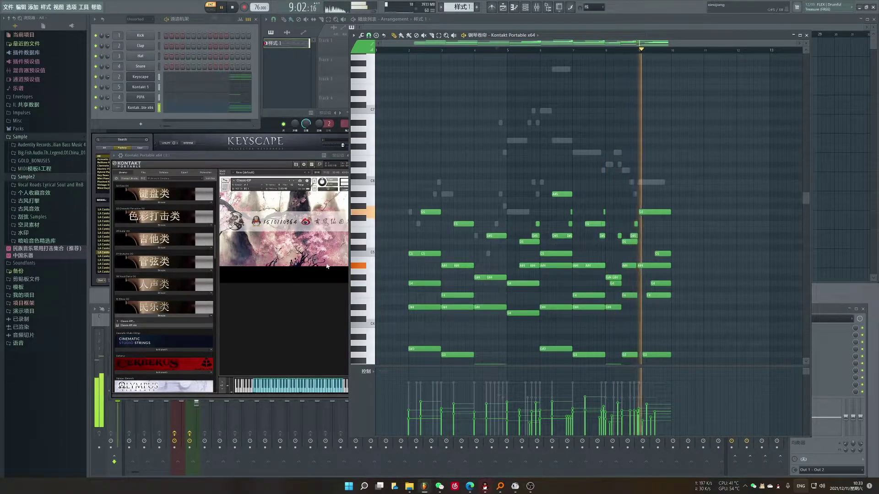
{"action": "left_click", "coordinate": [289, 300]}
{"action": "key", "text": "space"}
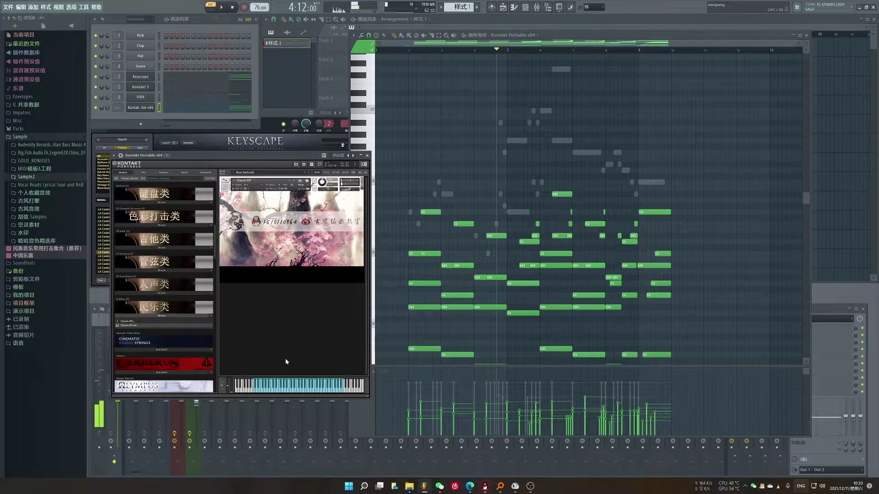
- Open the folder listed after Classic-EP, load and audition its first patch, and load its second patch
{"action": "double_click", "coordinate": [131, 321]}
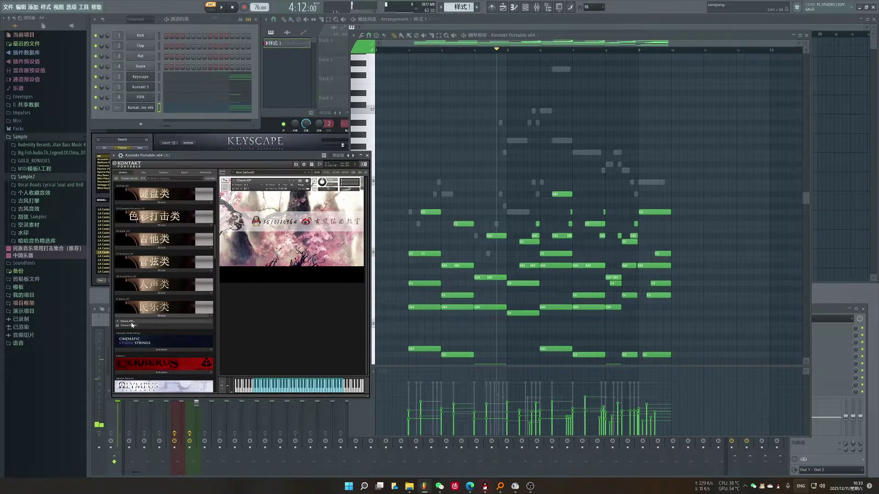
{"action": "double_click", "coordinate": [128, 339]}
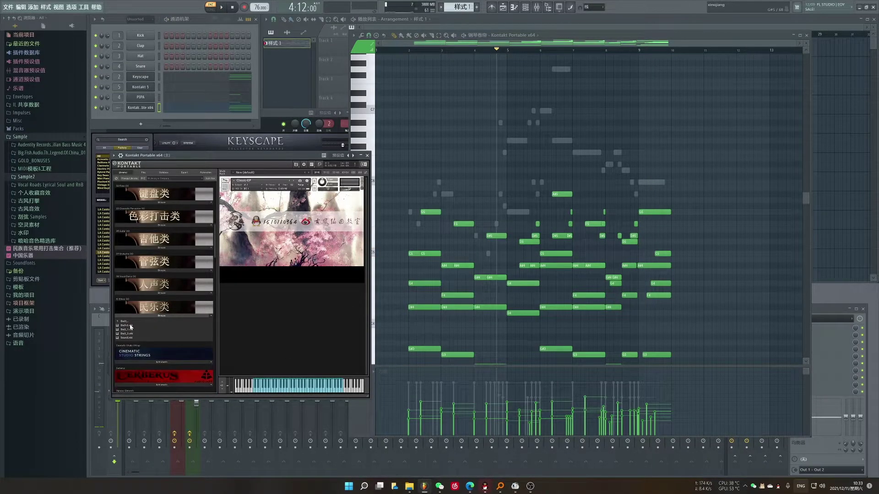
{"action": "left_click_drag", "start_coordinate": [251, 242], "coordinate": [251, 245]}
{"action": "left_click", "coordinate": [261, 384]}
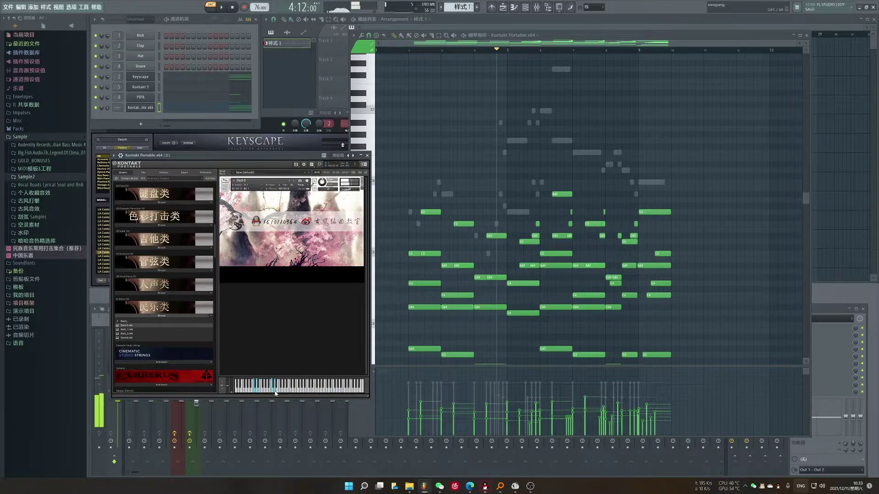
{"action": "left_click", "coordinate": [256, 390]}
{"action": "double_click", "coordinate": [127, 330]}
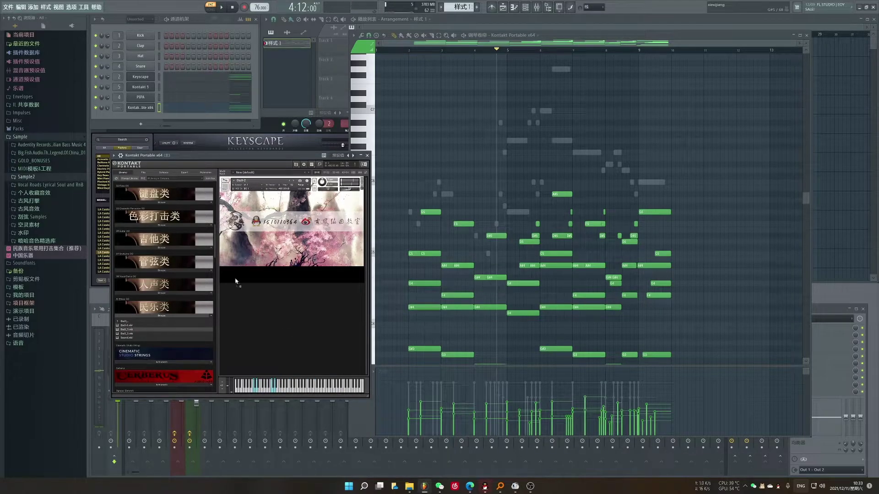
- Audition the second patch in the open folder, and load and audition its third patch
{"action": "left_click", "coordinate": [298, 393]}
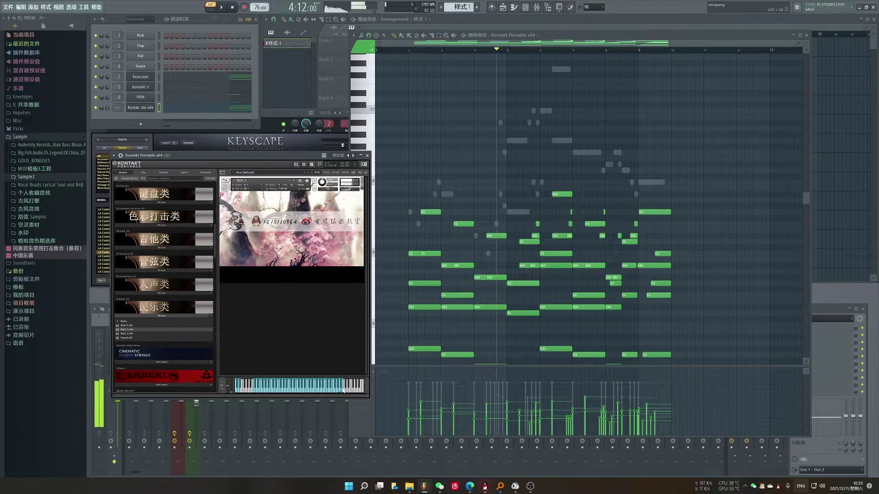
{"action": "double_click", "coordinate": [128, 334]}
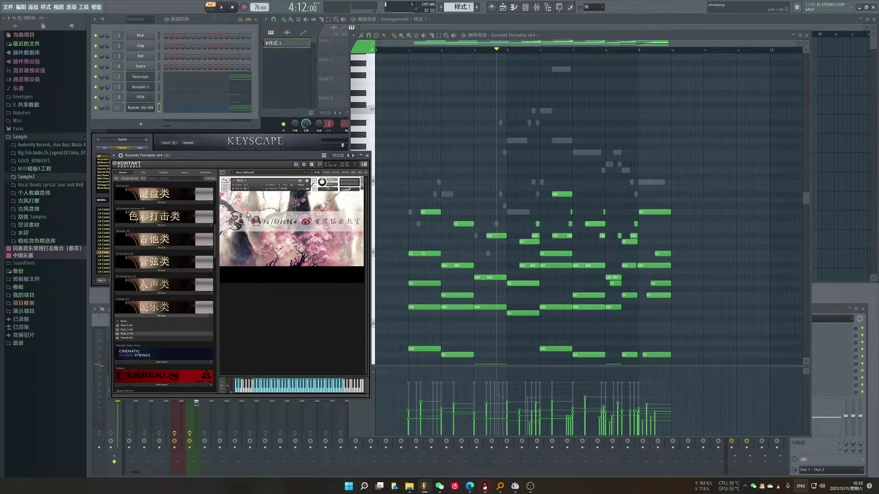
{"action": "left_click", "coordinate": [282, 388]}
{"action": "left_click", "coordinate": [291, 391]}
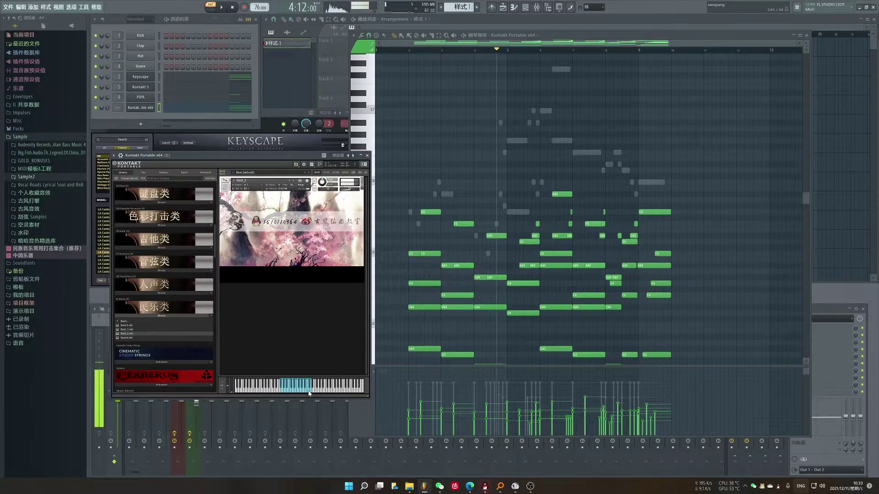
- Open the second folder below Classic-EP, and load and audition the Kong Audio Leg patch and the Kong Audio patch listed after it
{"action": "double_click", "coordinate": [124, 321]}
{"action": "double_click", "coordinate": [123, 342]}
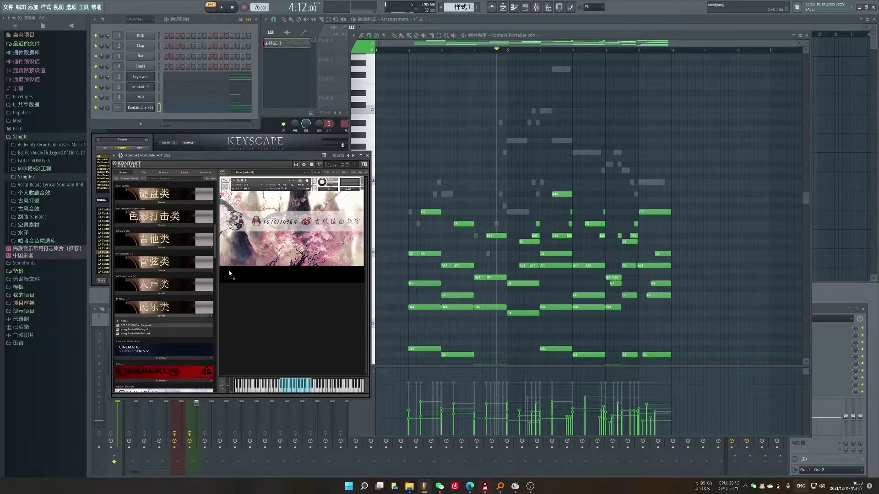
{"action": "left_click", "coordinate": [293, 384]}
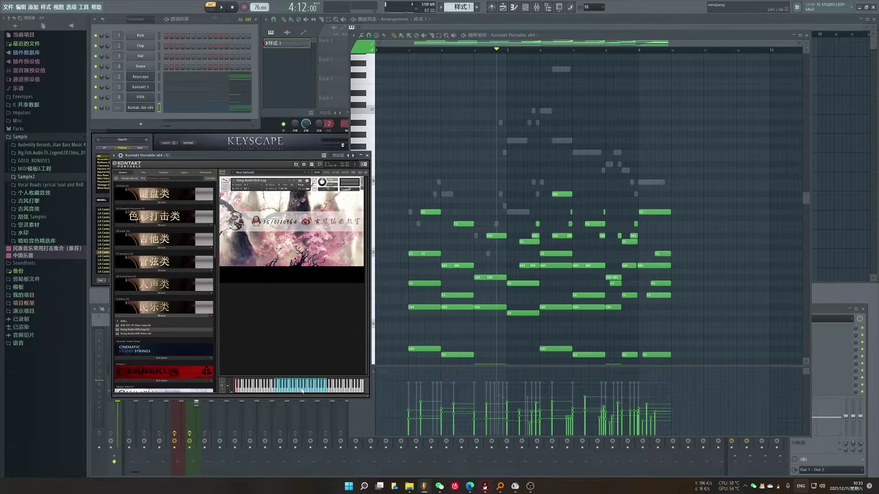
{"action": "left_click", "coordinate": [296, 385]}
{"action": "left_click_drag", "start_coordinate": [250, 254], "coordinate": [250, 251]}
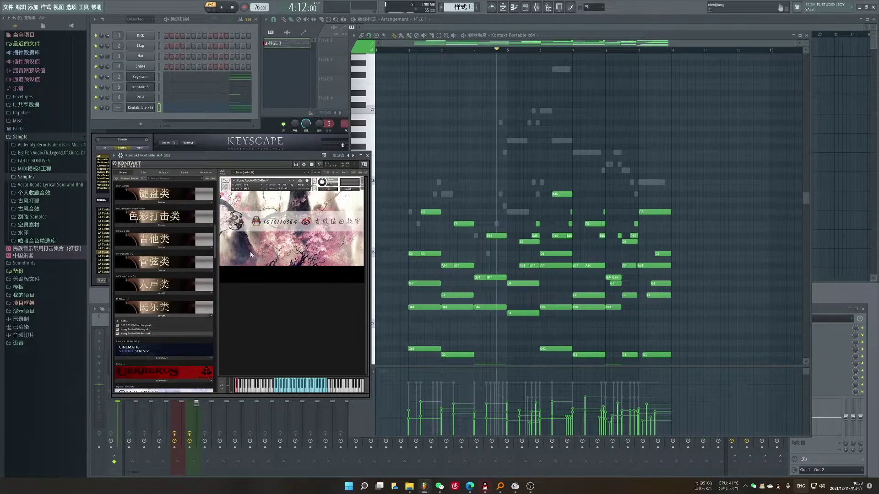
{"action": "left_click", "coordinate": [299, 387]}
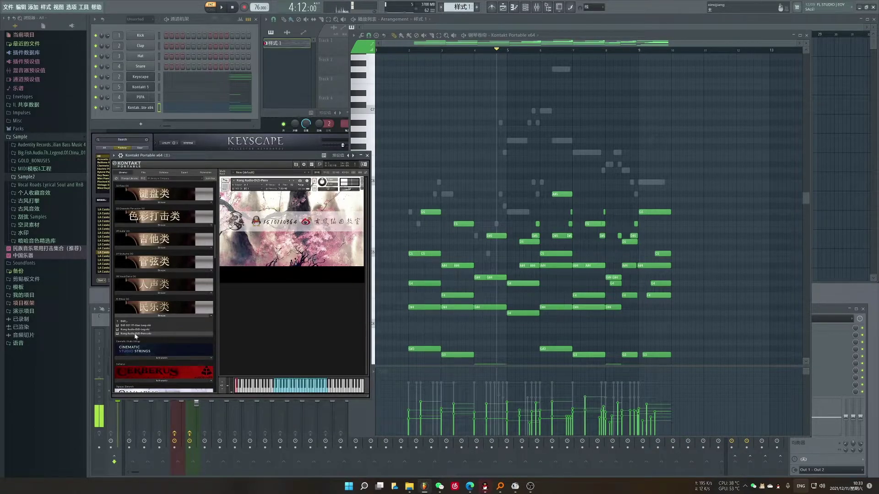
- Load and audition the patch in the third folder below Classic-EP, and play the Kontakt Portable notes with Keyscape muted
{"action": "double_click", "coordinate": [123, 322]}
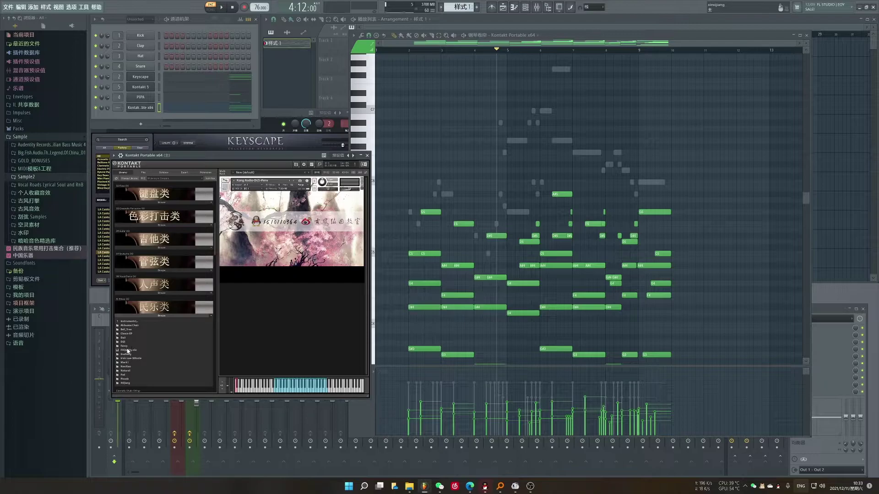
{"action": "double_click", "coordinate": [125, 345]}
{"action": "double_click", "coordinate": [126, 325]}
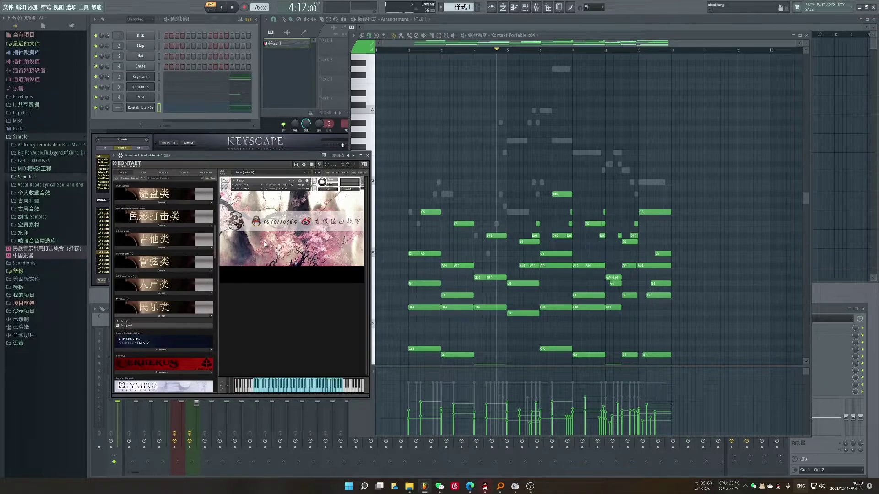
{"action": "left_click", "coordinate": [277, 390]}
{"action": "left_click", "coordinate": [298, 388]}
{"action": "left_click", "coordinate": [308, 389]}
{"action": "left_click", "coordinate": [412, 37]}
{"action": "key", "text": "space"}
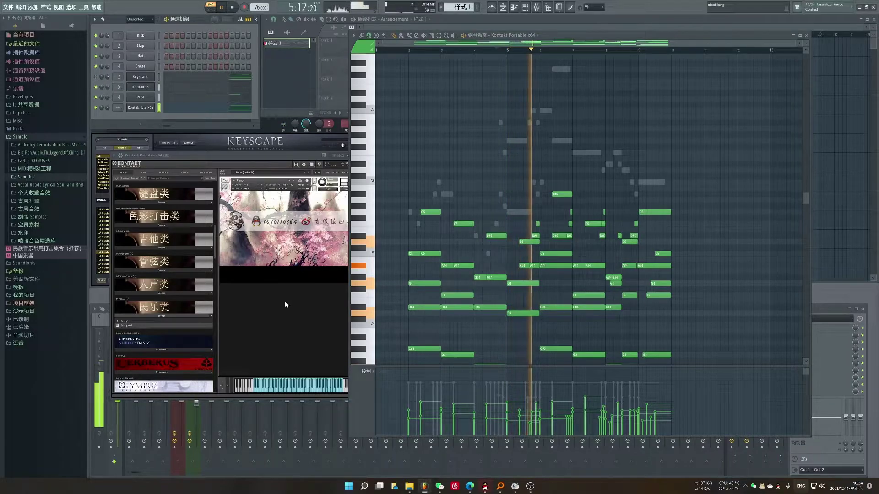
{"action": "key", "text": "space"}
- Return to the instrument list, and load and audition the Quality patch stored directly among the folders
{"action": "left_click", "coordinate": [126, 325]}
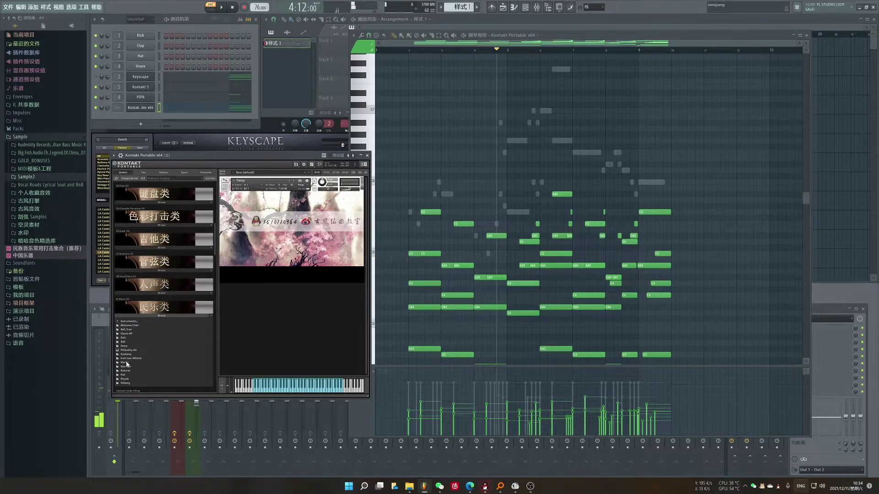
{"action": "double_click", "coordinate": [129, 351]}
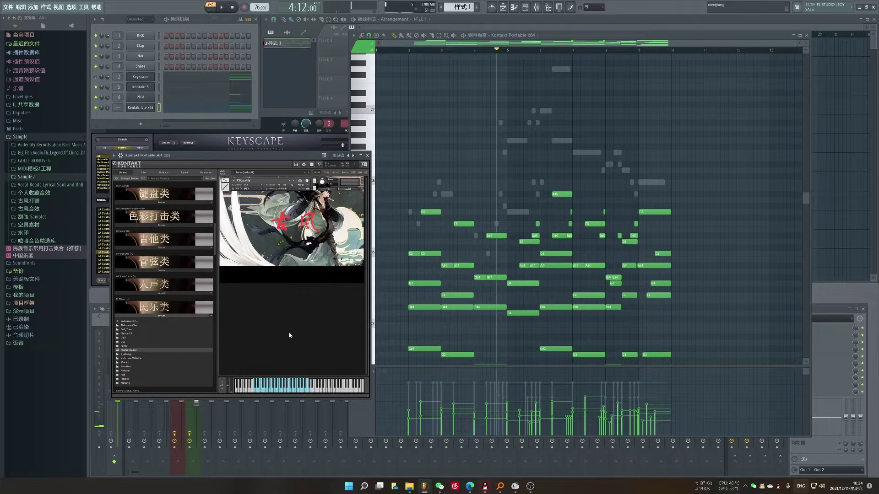
{"action": "left_click", "coordinate": [277, 392]}
{"action": "left_click", "coordinate": [269, 392]}
{"action": "left_click", "coordinate": [260, 391]}
{"action": "left_click", "coordinate": [275, 391]}
{"action": "left_click", "coordinate": [286, 391]}
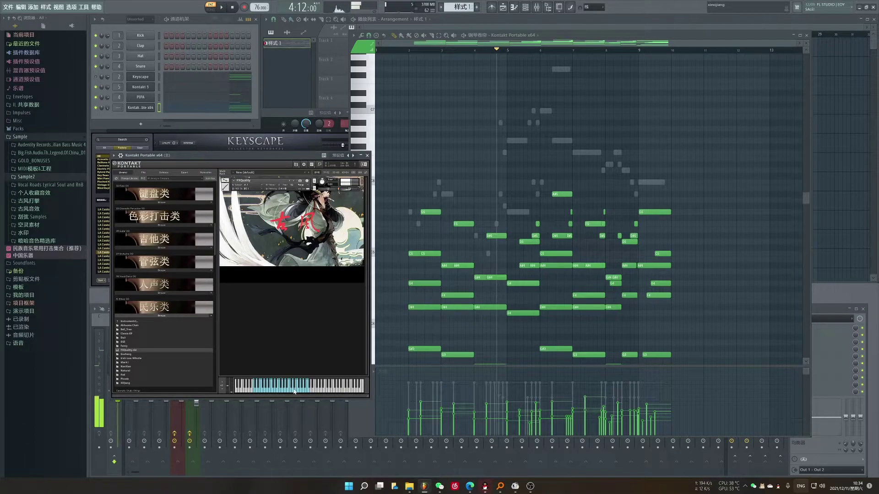
- Open the Guzheng folder, load its first patch and audition notes across its range
{"action": "double_click", "coordinate": [130, 358]}
{"action": "left_click", "coordinate": [496, 273]}
{"action": "double_click", "coordinate": [127, 354]}
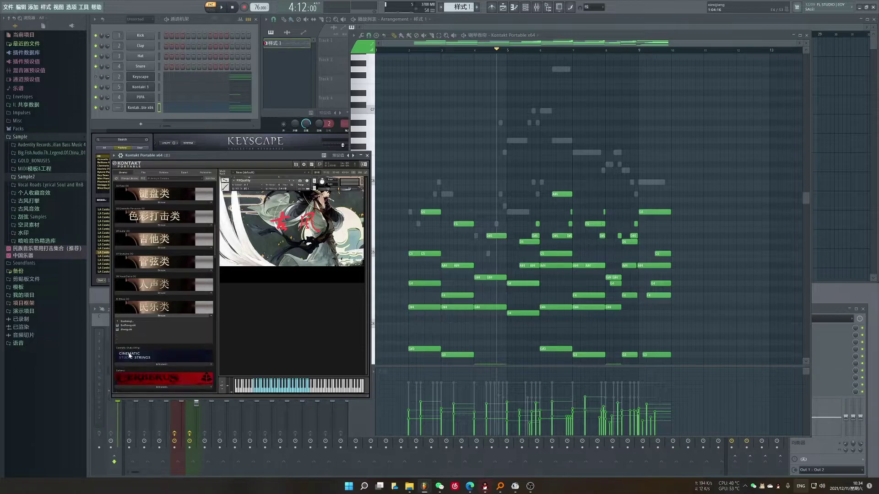
{"action": "double_click", "coordinate": [128, 326]}
{"action": "left_click", "coordinate": [278, 391]}
{"action": "left_click", "coordinate": [279, 390]}
{"action": "left_click", "coordinate": [282, 391]}
{"action": "left_click", "coordinate": [285, 390]}
{"action": "left_click", "coordinate": [300, 392]}
{"action": "left_click", "coordinate": [312, 391]}
{"action": "left_click", "coordinate": [325, 390]}
- Load the zheng.nki patch and audition it on the virtual keyboard
{"action": "left_click_drag", "start_coordinate": [128, 328], "coordinate": [275, 341]}
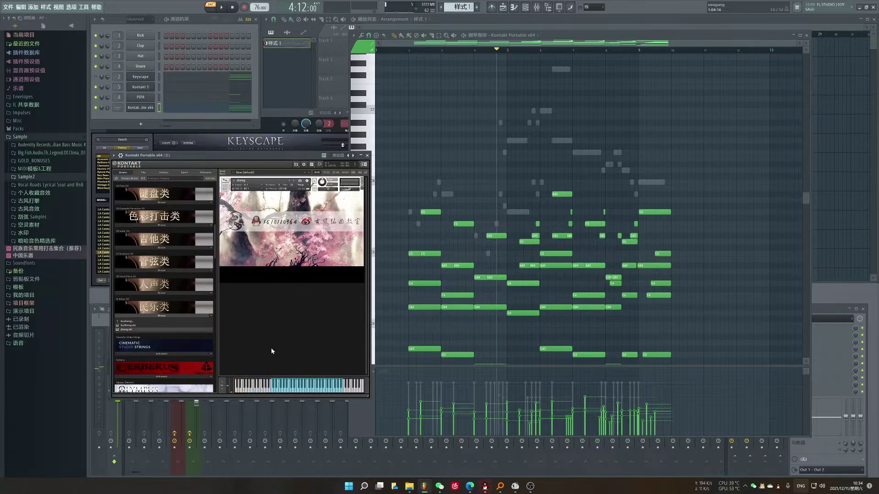
{"action": "left_click", "coordinate": [287, 392]}
{"action": "left_click", "coordinate": [295, 392]}
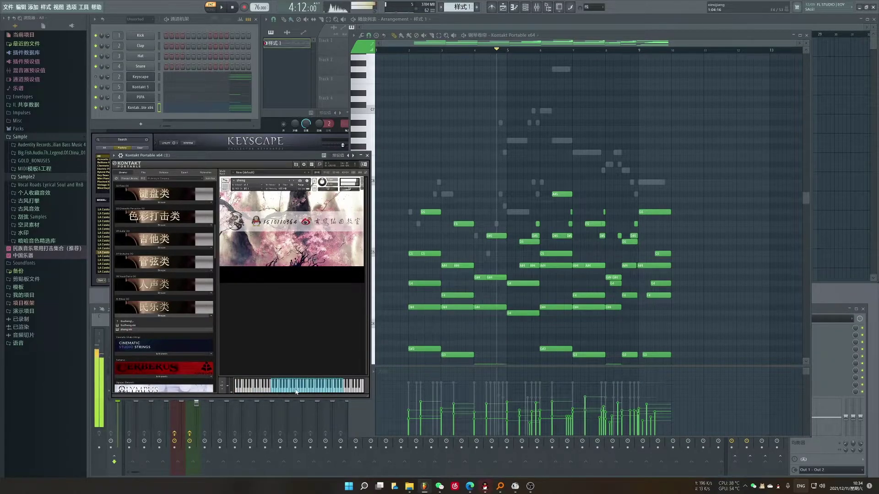
- Open the Irish Low Whistle folder, load its patch and audition several notes within the playable range
{"action": "double_click", "coordinate": [126, 321]}
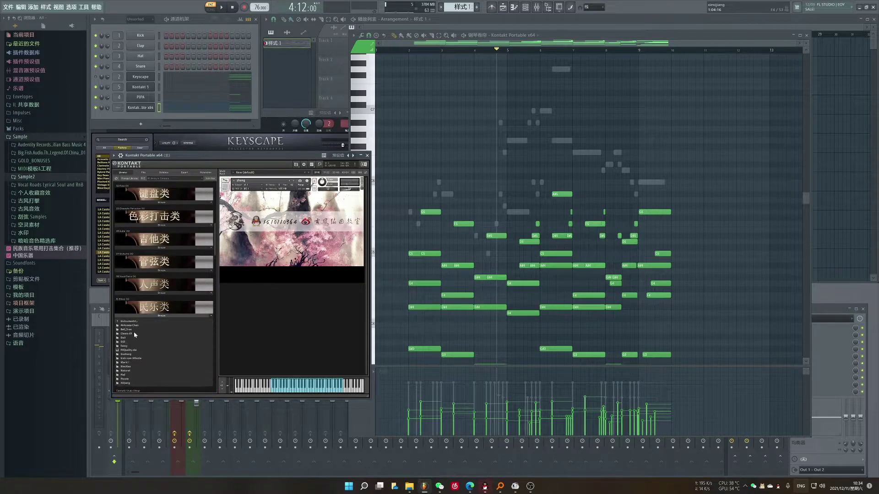
{"action": "double_click", "coordinate": [124, 358]}
{"action": "left_click_drag", "start_coordinate": [133, 325], "coordinate": [288, 370]}
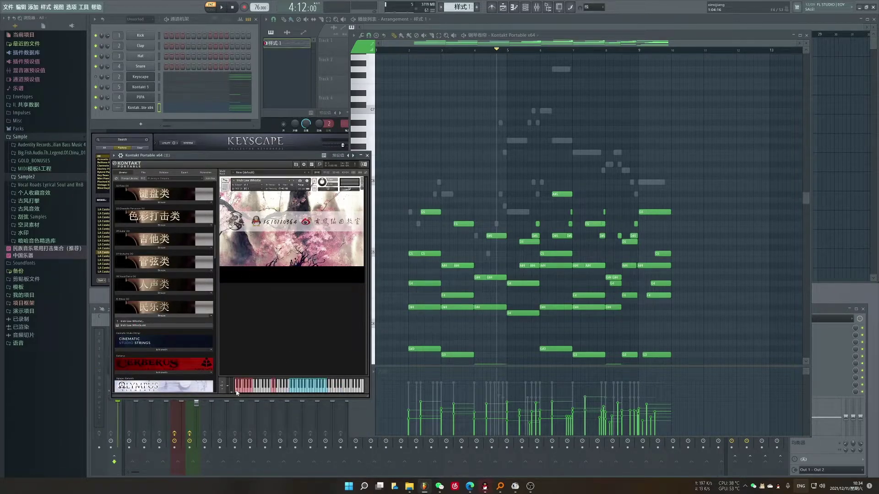
{"action": "left_click", "coordinate": [312, 388]}
{"action": "left_click", "coordinate": [297, 384]}
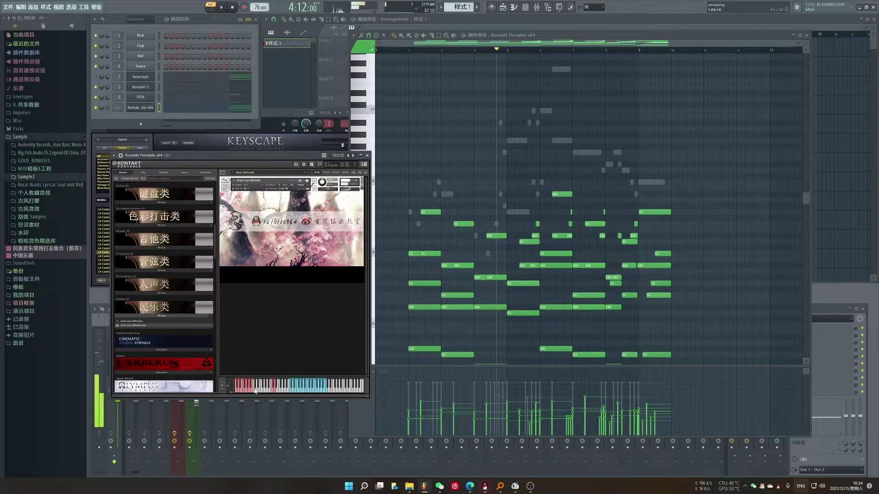
{"action": "left_click", "coordinate": [305, 391]}
{"action": "left_click", "coordinate": [333, 383]}
{"action": "left_click", "coordinate": [300, 391]}
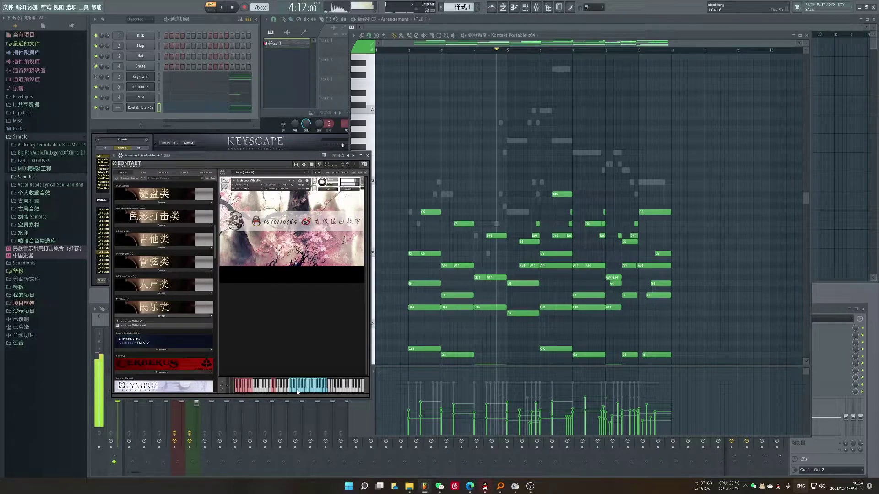
{"action": "left_click", "coordinate": [298, 383]}
{"action": "left_click", "coordinate": [297, 382]}
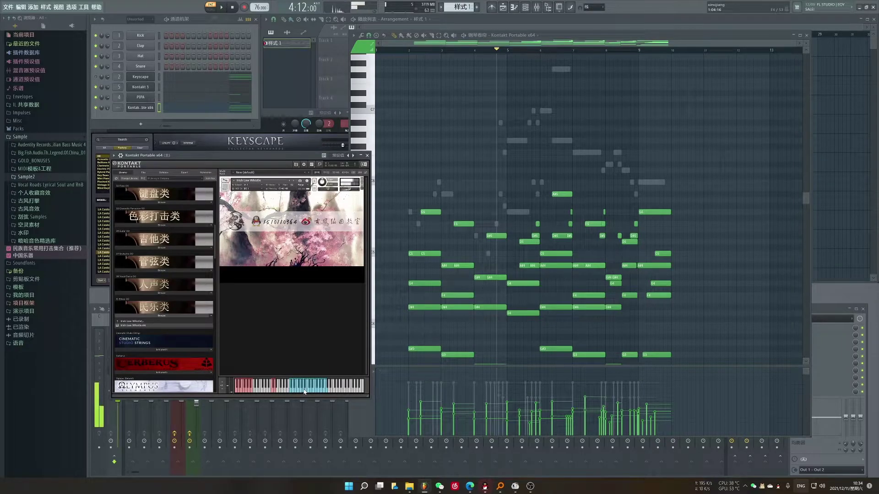
- Load the patch in the folder directly below Irish Low Whistle, audition it, and play the piano roll part with only Kontakt Portable active
{"action": "left_click", "coordinate": [134, 321]}
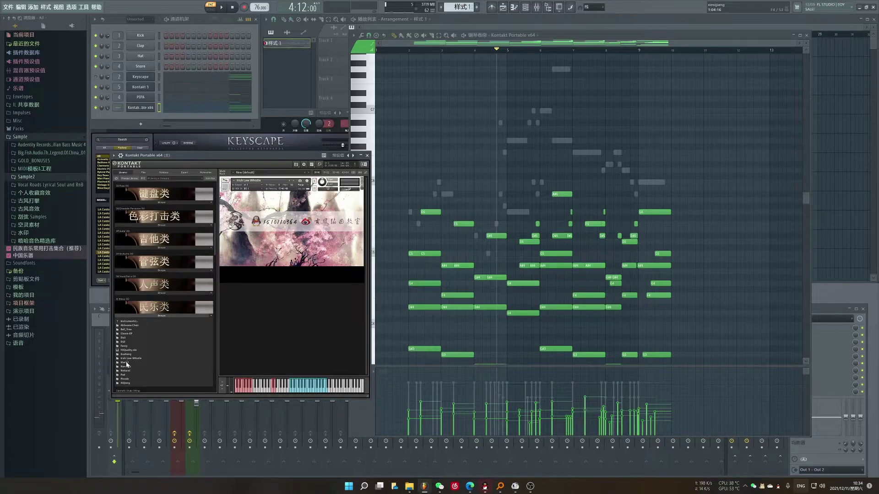
{"action": "double_click", "coordinate": [127, 363]}
{"action": "left_click_drag", "start_coordinate": [123, 326], "coordinate": [284, 263]}
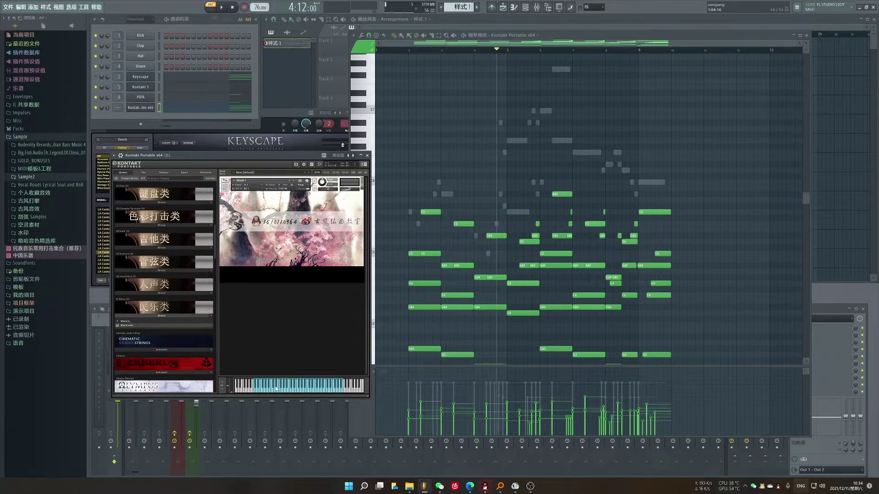
{"action": "left_click", "coordinate": [276, 388]}
{"action": "right_click", "coordinate": [464, 167]}
{"action": "key", "text": "space"}
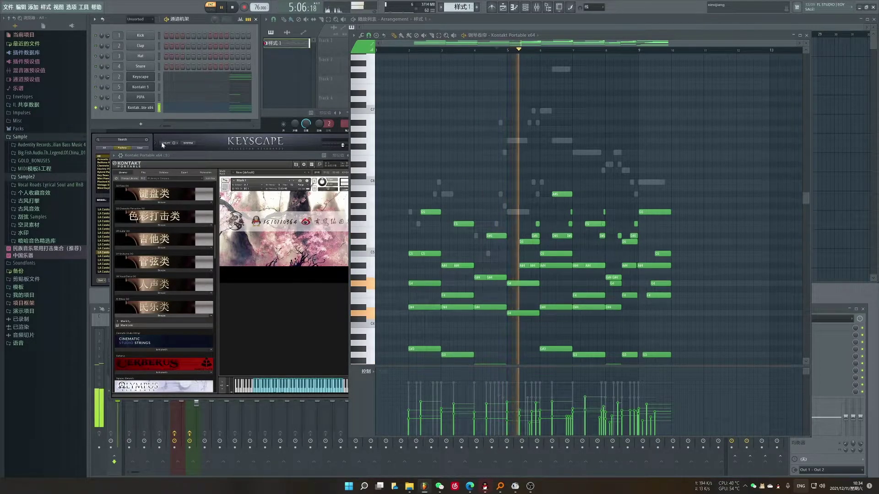
{"action": "left_click", "coordinate": [154, 325]}
{"action": "key", "text": "space"}
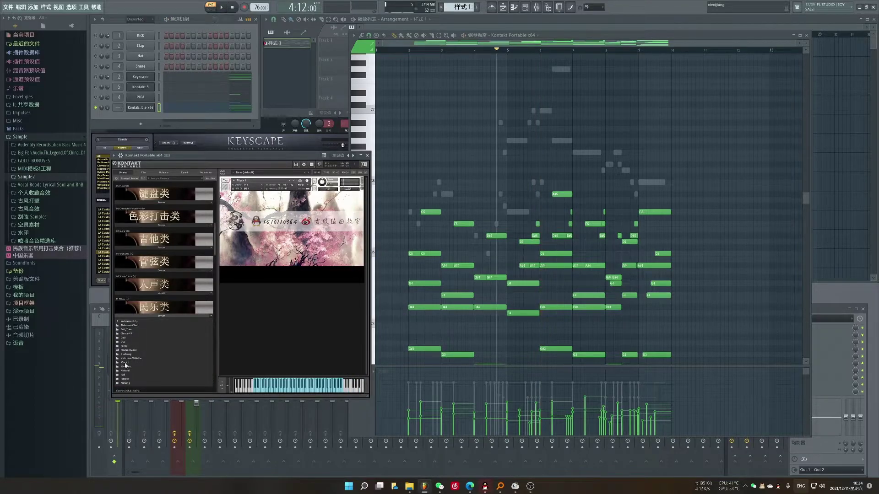
- Open the second folder below Irish Low Whistle, and load and audition its patch
{"action": "left_click", "coordinate": [123, 367]}
{"action": "double_click", "coordinate": [125, 326]}
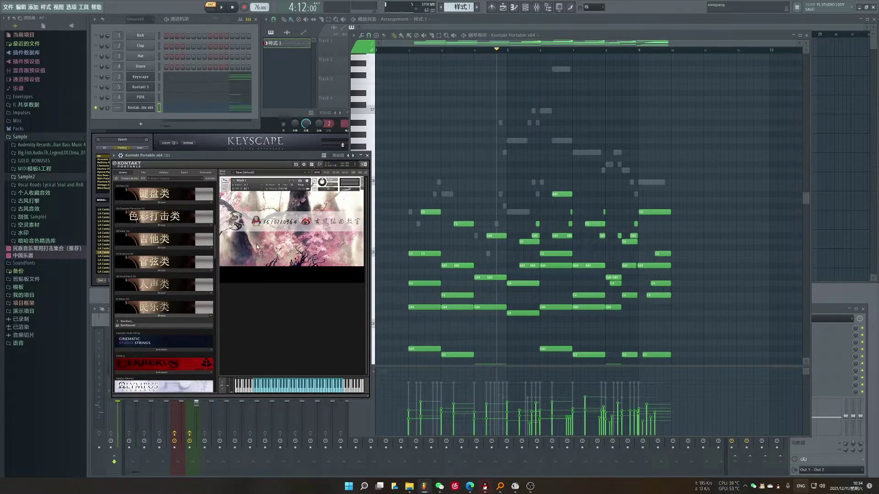
{"action": "left_click", "coordinate": [298, 385]}
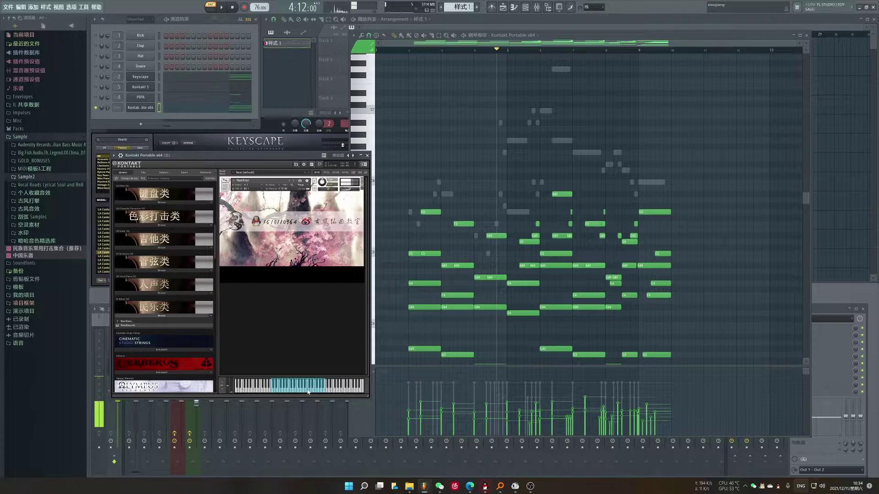
{"action": "left_click", "coordinate": [313, 390]}
- Open the third folder below Irish Low Whistle, and load and audition its patch across low and middle notes
{"action": "left_click", "coordinate": [124, 321]}
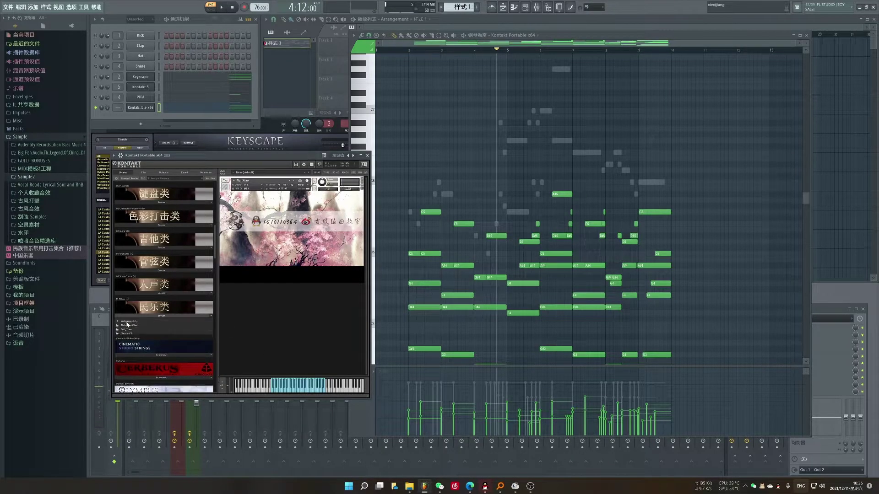
{"action": "left_click", "coordinate": [124, 371]}
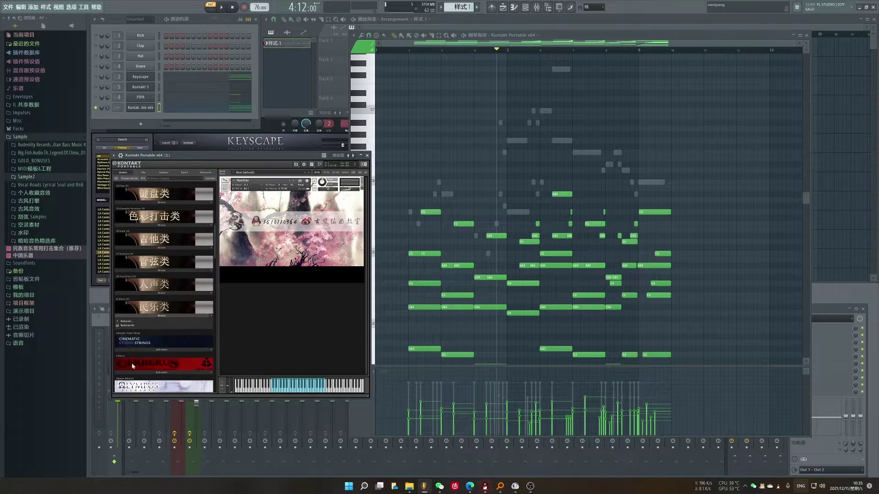
{"action": "double_click", "coordinate": [127, 326]}
{"action": "left_click", "coordinate": [283, 392]}
{"action": "left_click", "coordinate": [255, 391]}
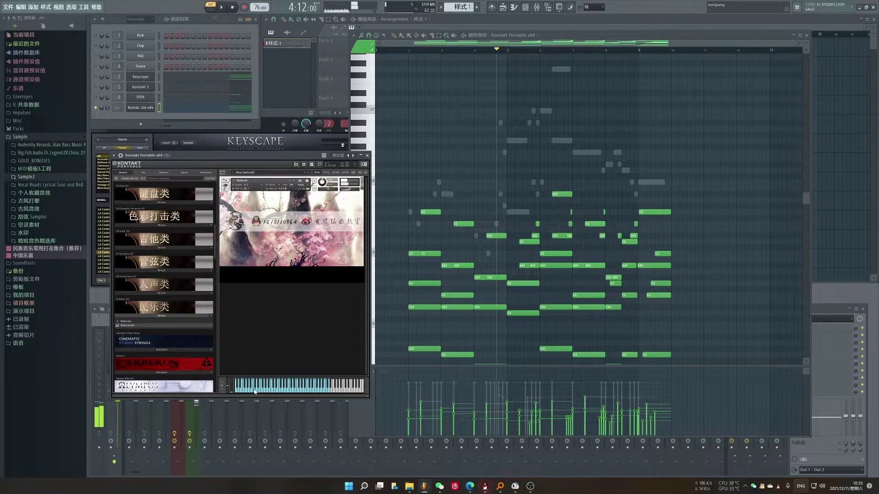
- Load the patch in the fourth folder below Irish Low Whistle and play the piano roll part with it
{"action": "double_click", "coordinate": [124, 322]}
{"action": "left_click", "coordinate": [127, 376]}
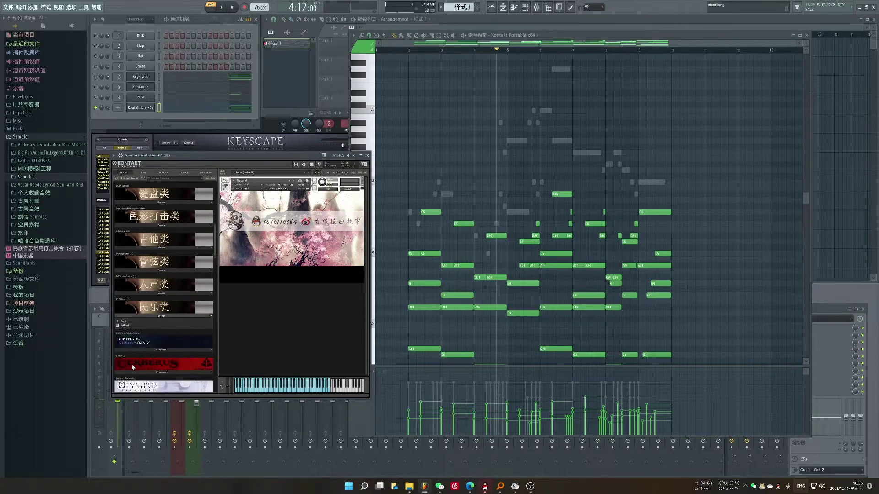
{"action": "double_click", "coordinate": [125, 325]}
{"action": "right_click", "coordinate": [405, 278]}
{"action": "key", "text": "space"}
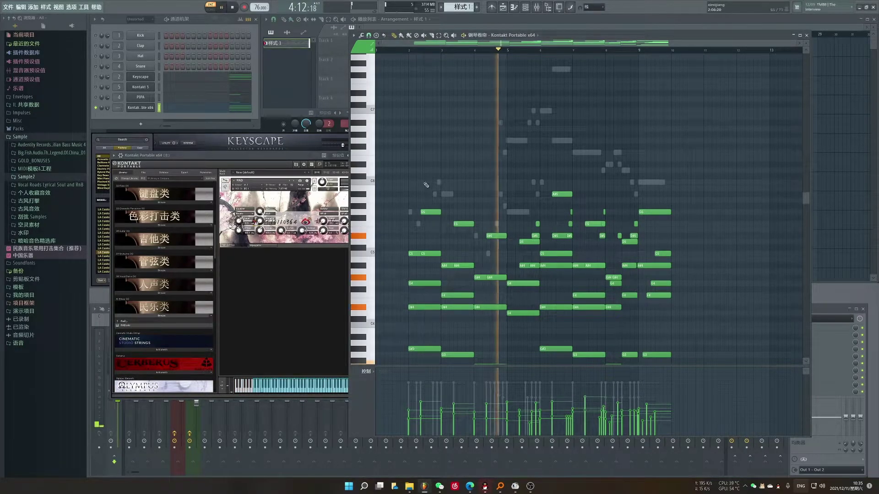
- Restart playback from just before the first notes and unmute the Keyscape channel
{"action": "left_click", "coordinate": [401, 50]}
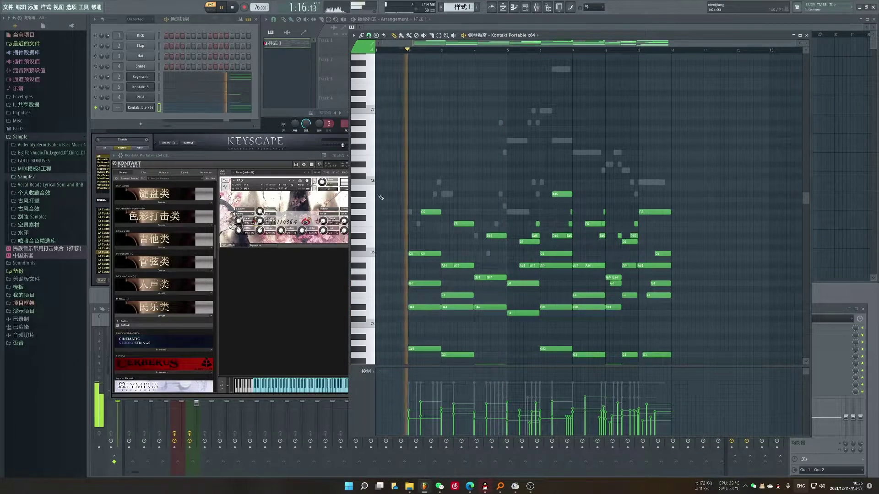
{"action": "left_click", "coordinate": [291, 303]}
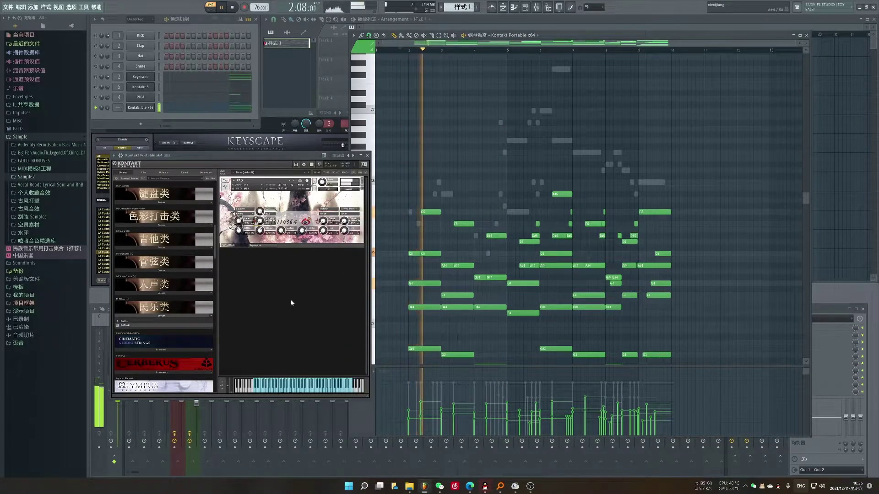
{"action": "left_click", "coordinate": [96, 77]}
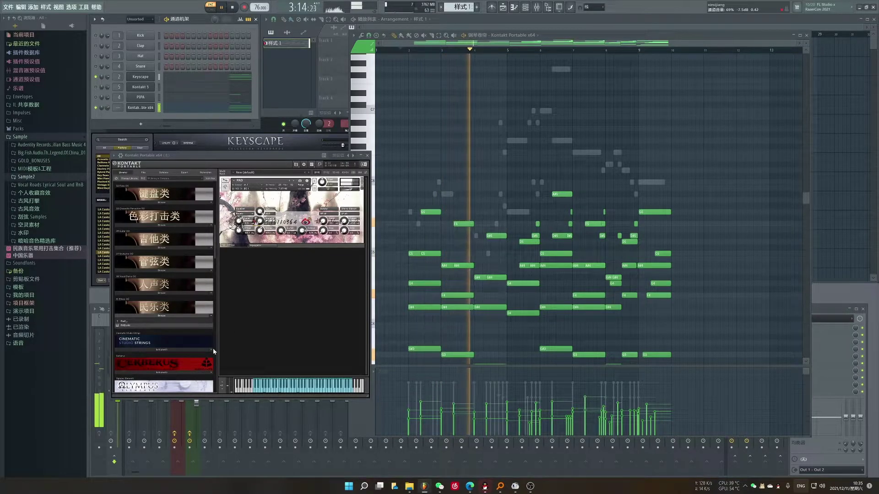
- Stop playback, open the fifth folder below Irish Low Whistle in the Kontakt library, and load and audition its patch
{"action": "key", "text": "space"}
{"action": "double_click", "coordinate": [126, 321]}
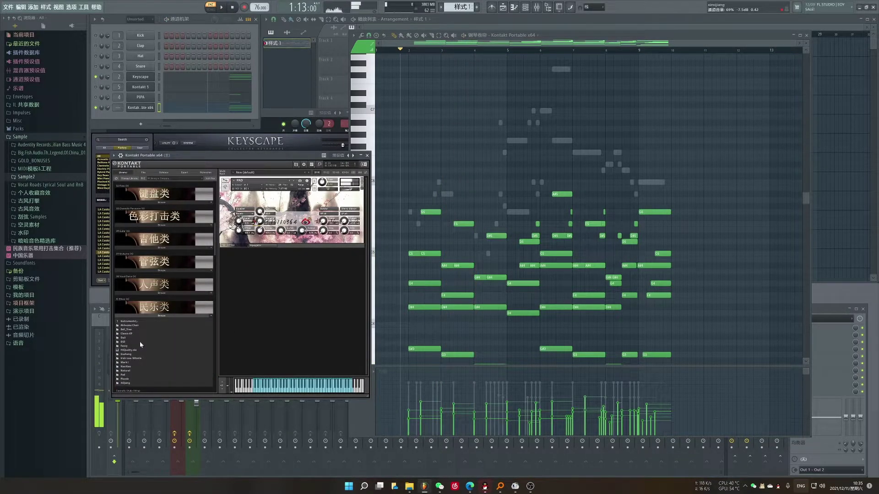
{"action": "double_click", "coordinate": [125, 382]}
{"action": "double_click", "coordinate": [126, 326]}
{"action": "left_click_drag", "start_coordinate": [293, 390], "coordinate": [305, 389]}
{"action": "double_click", "coordinate": [122, 321]}
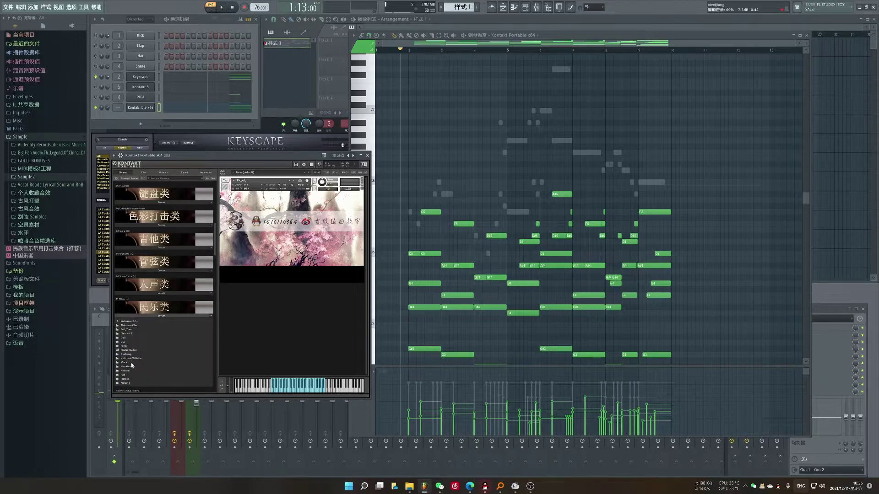
- Load the patch in the last folder of the same library and audition several notes in its low playable range
{"action": "scroll", "coordinate": [127, 388], "scroll_direction": "down", "scroll_amount": 5}
{"action": "double_click", "coordinate": [127, 326]}
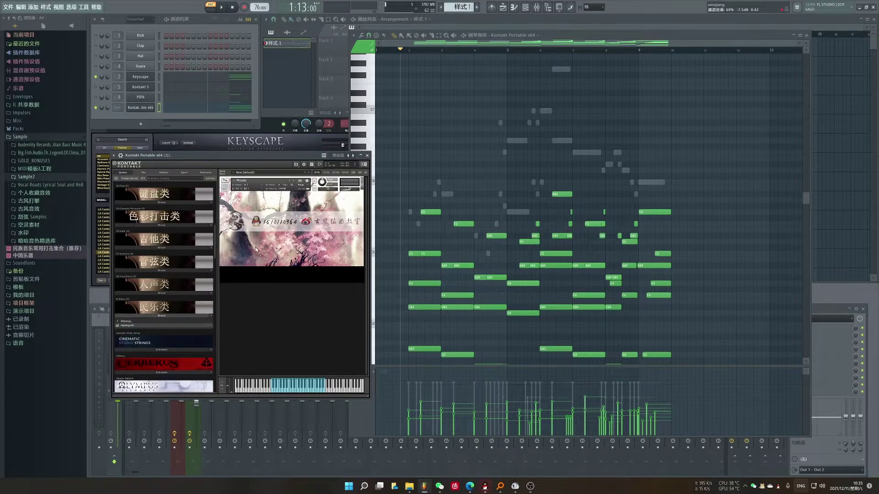
{"action": "left_click", "coordinate": [264, 392]}
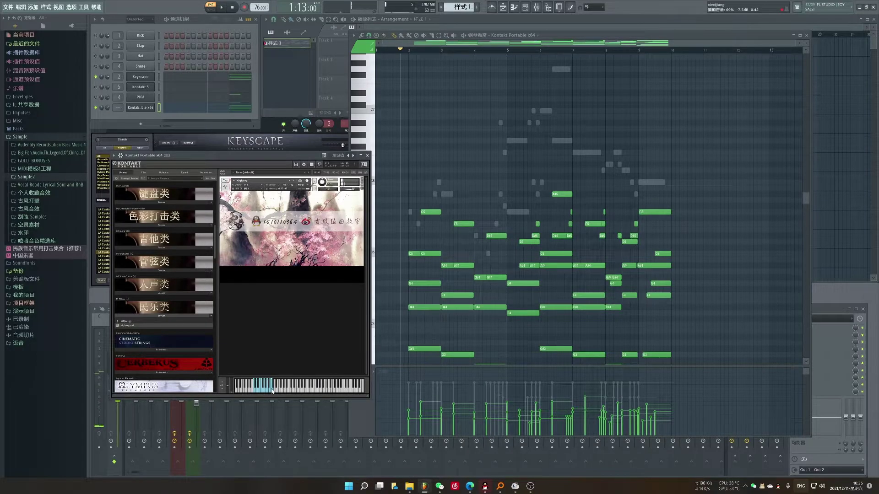
{"action": "left_click", "coordinate": [272, 391]}
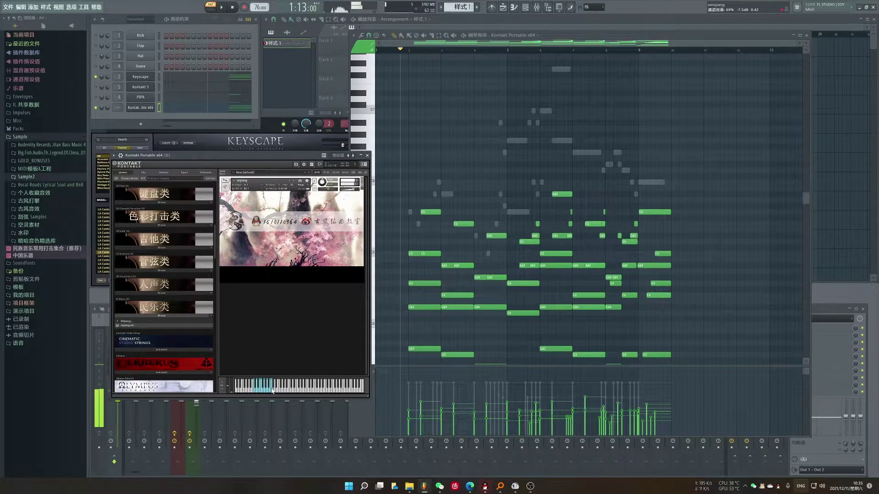
{"action": "left_click", "coordinate": [269, 391]}
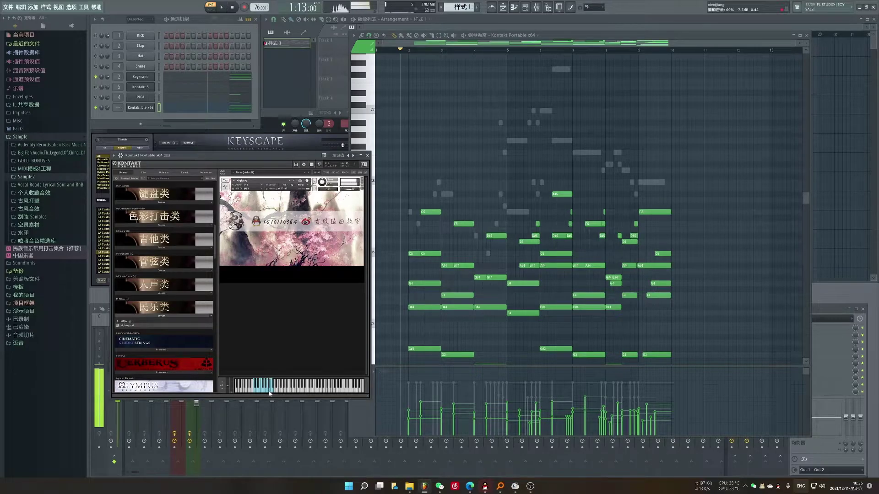
{"action": "left_click", "coordinate": [265, 393]}
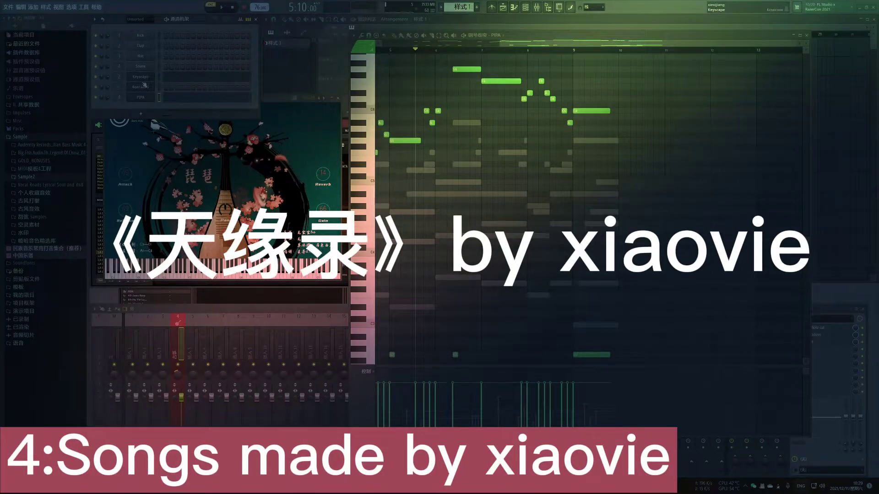
- Show the Kontakt 5 channel's instrument, load the first patch of another folder from its file browser, and audition a note
{"action": "left_click", "coordinate": [146, 87]}
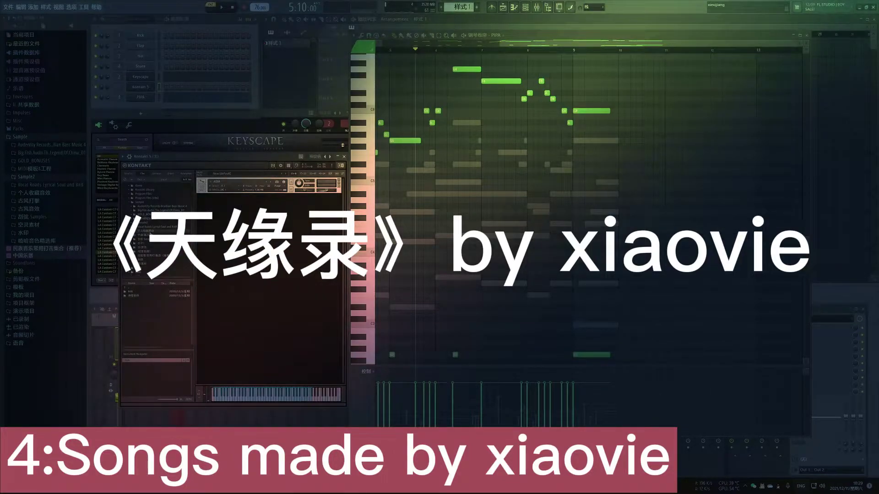
{"action": "left_click", "coordinate": [146, 251]}
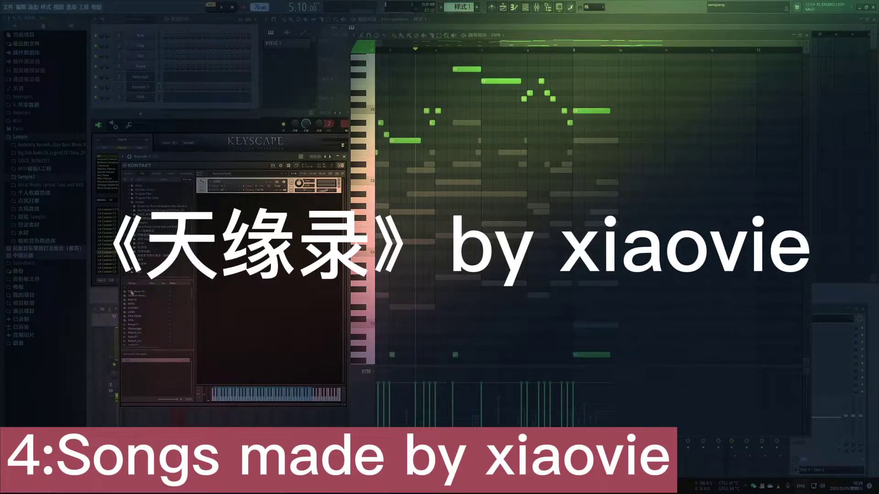
{"action": "left_click_drag", "start_coordinate": [240, 190], "coordinate": [240, 190]}
{"action": "left_click", "coordinate": [274, 401]}
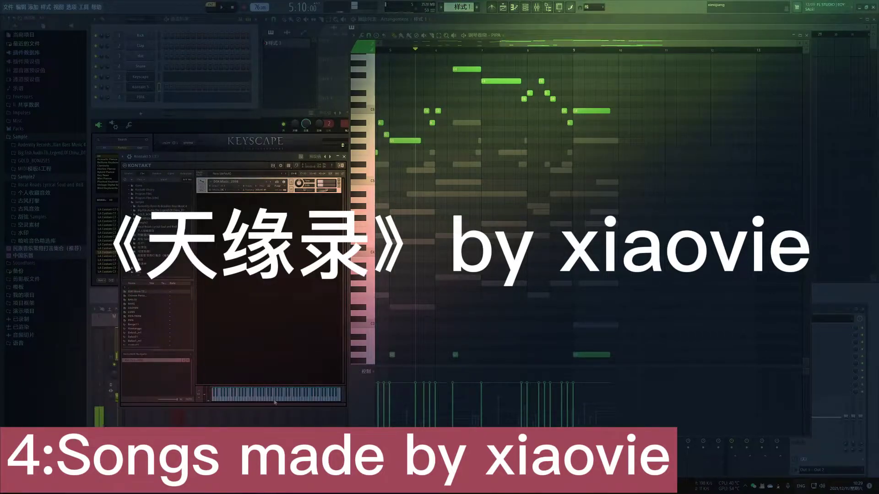